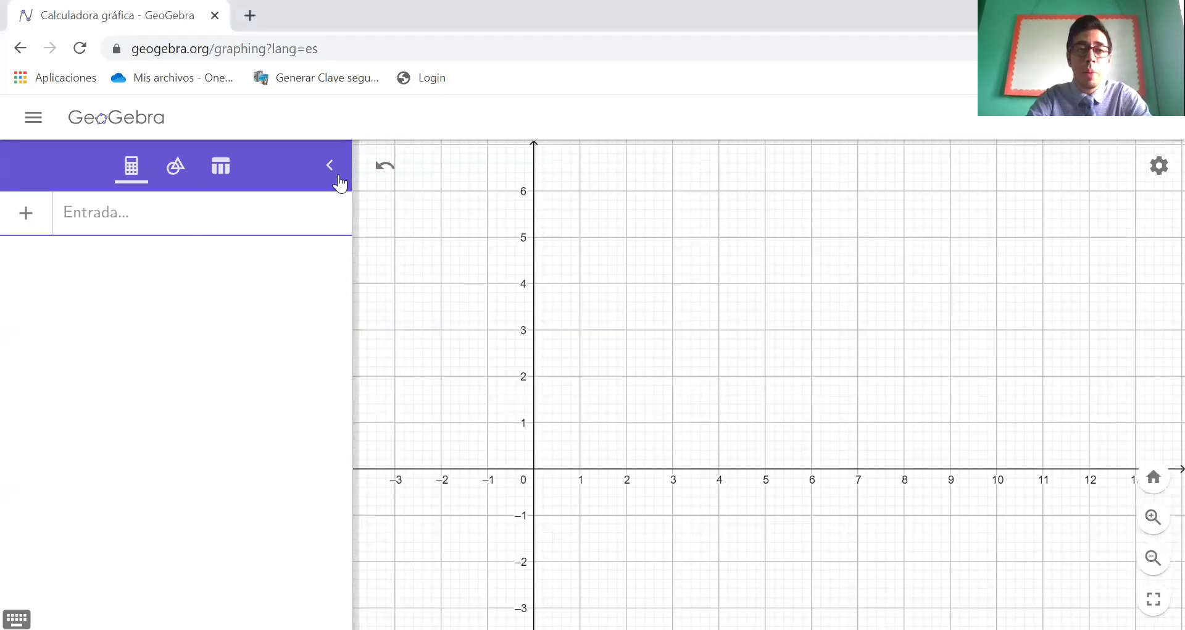
# Narrow the side panel with the tools displayed, and reposition the graph with Mueve so the first quadrant fills the view
pyautogui.moveTo(352, 413); pyautogui.dragTo(134, 422)
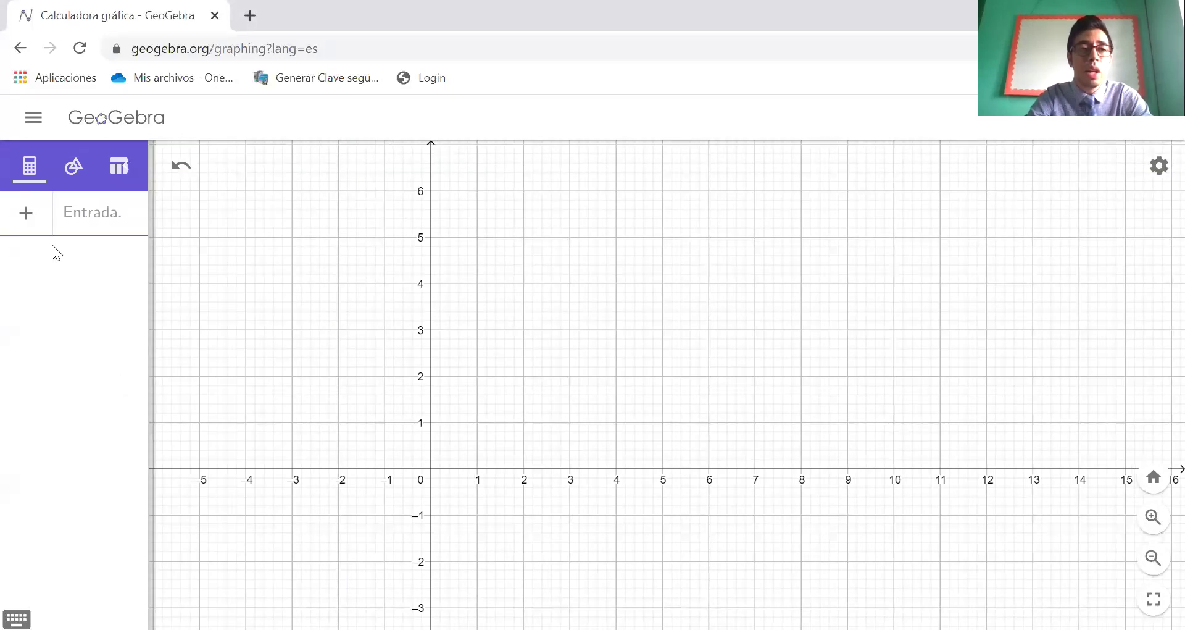
pyautogui.click(74, 164)
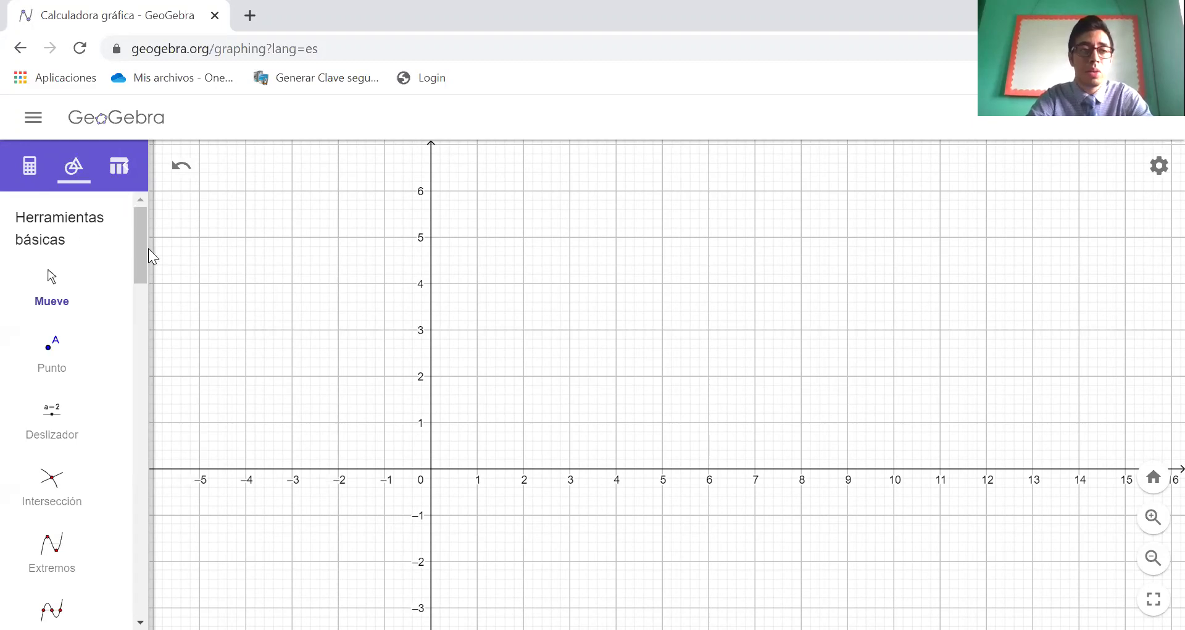
pyautogui.scroll(-1, 142, 254)
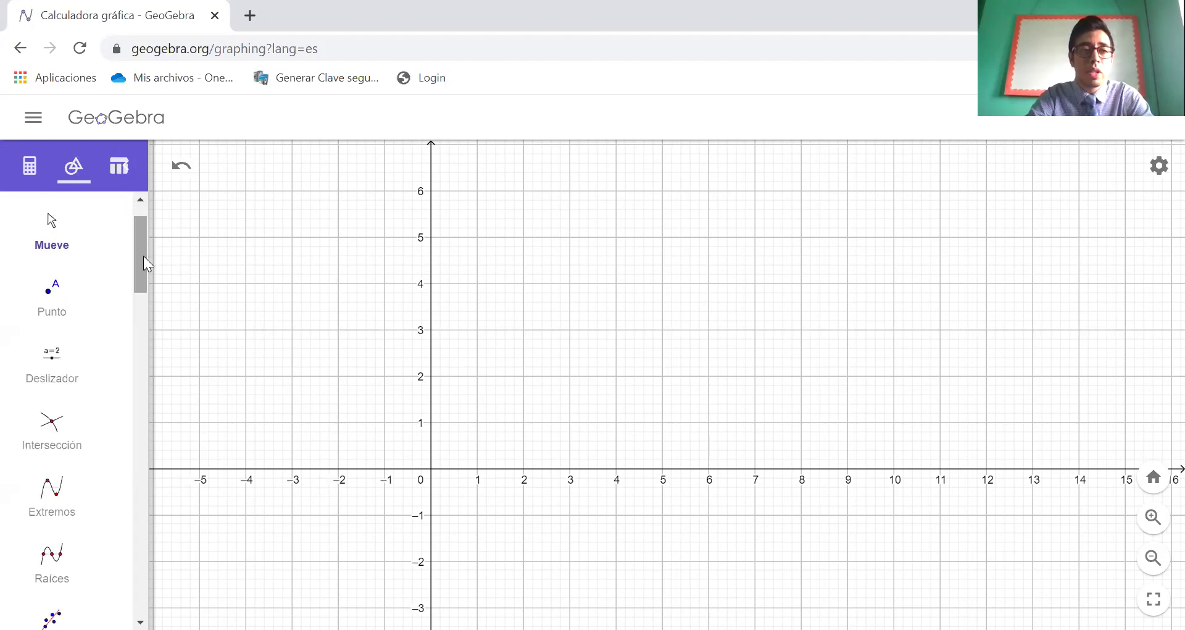
pyautogui.click(56, 233)
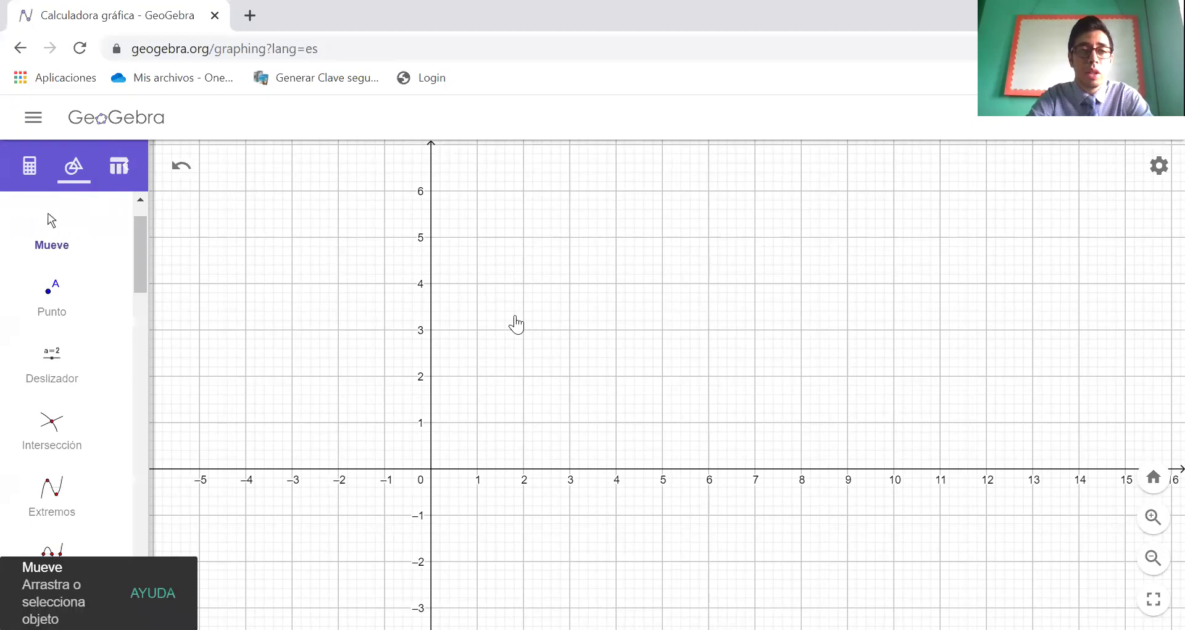
pyautogui.moveTo(514, 418); pyautogui.dragTo(371, 442)
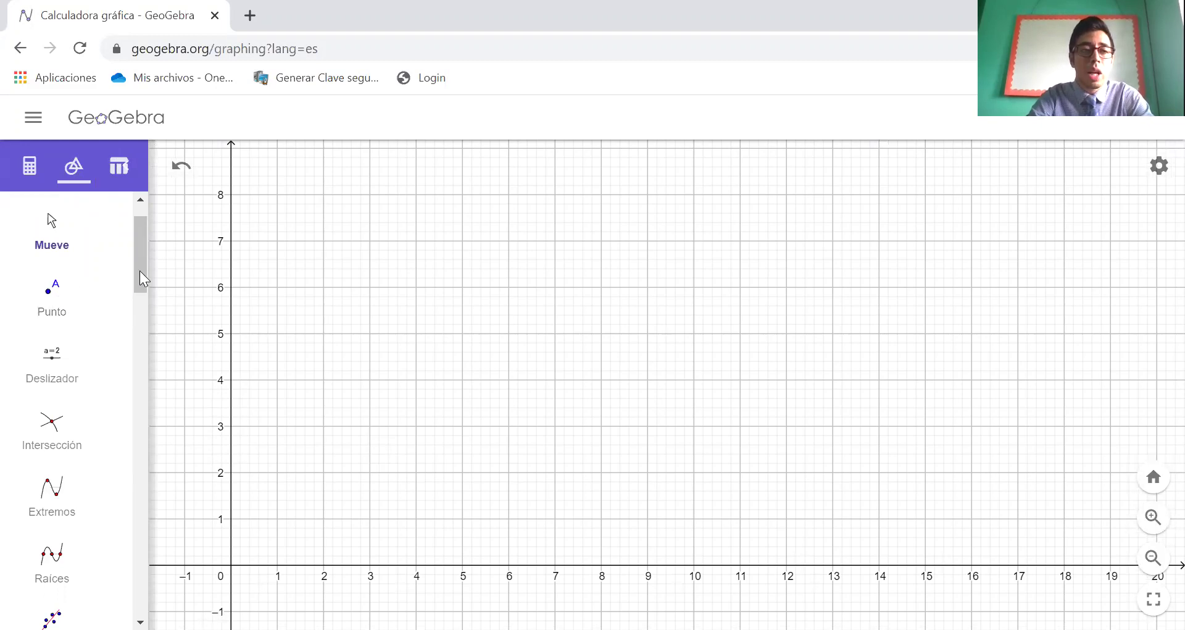
# Look through the available construction tools, from Herramientas básicas through Medios, Puntos and Rectas to Otros
pyautogui.moveTo(136, 260); pyautogui.dragTo(140, 431)
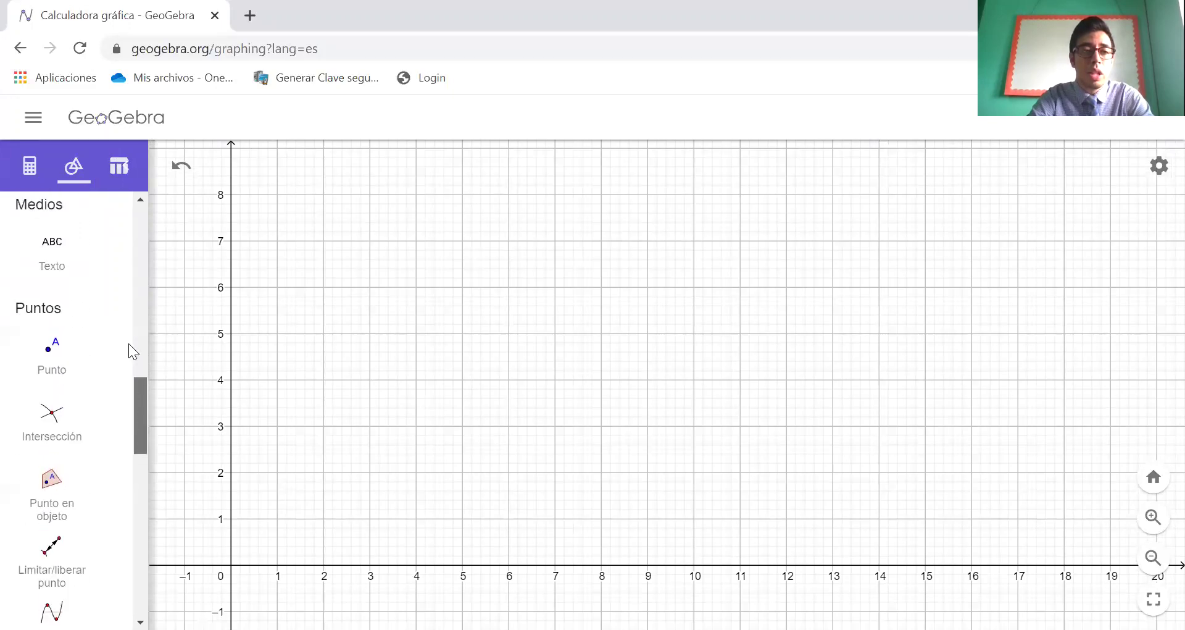
pyautogui.scroll(12, 113, 259)
pyautogui.scroll(-3, 100, 321)
pyautogui.scroll(3, 97, 260)
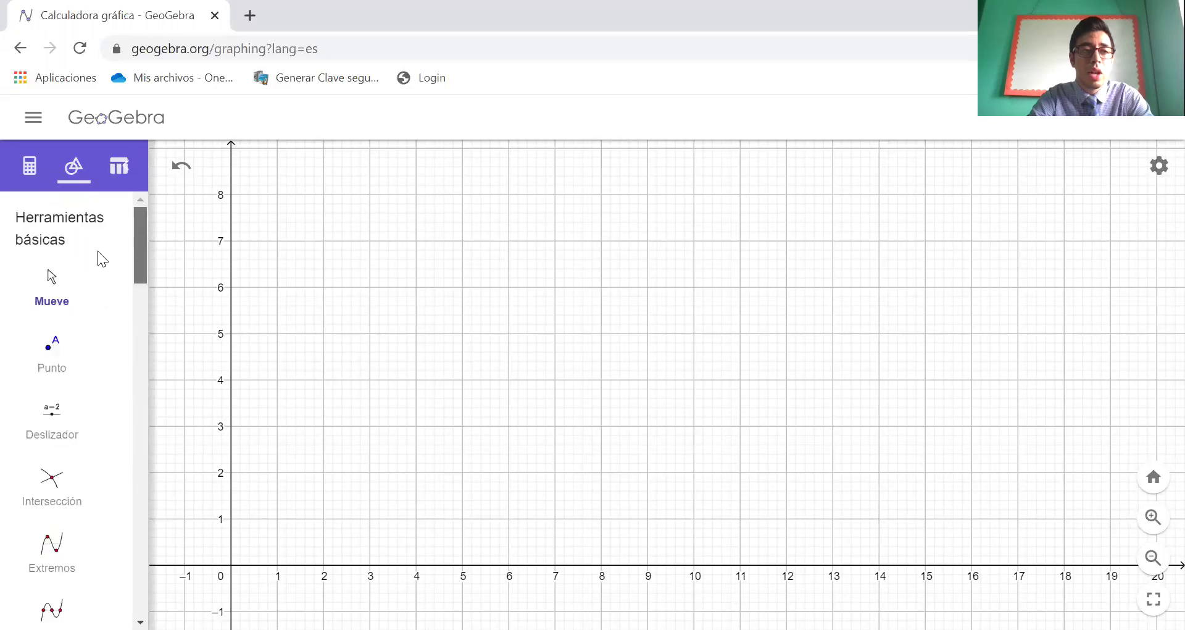
pyautogui.scroll(-9, 86, 277)
pyautogui.scroll(-3, 109, 357)
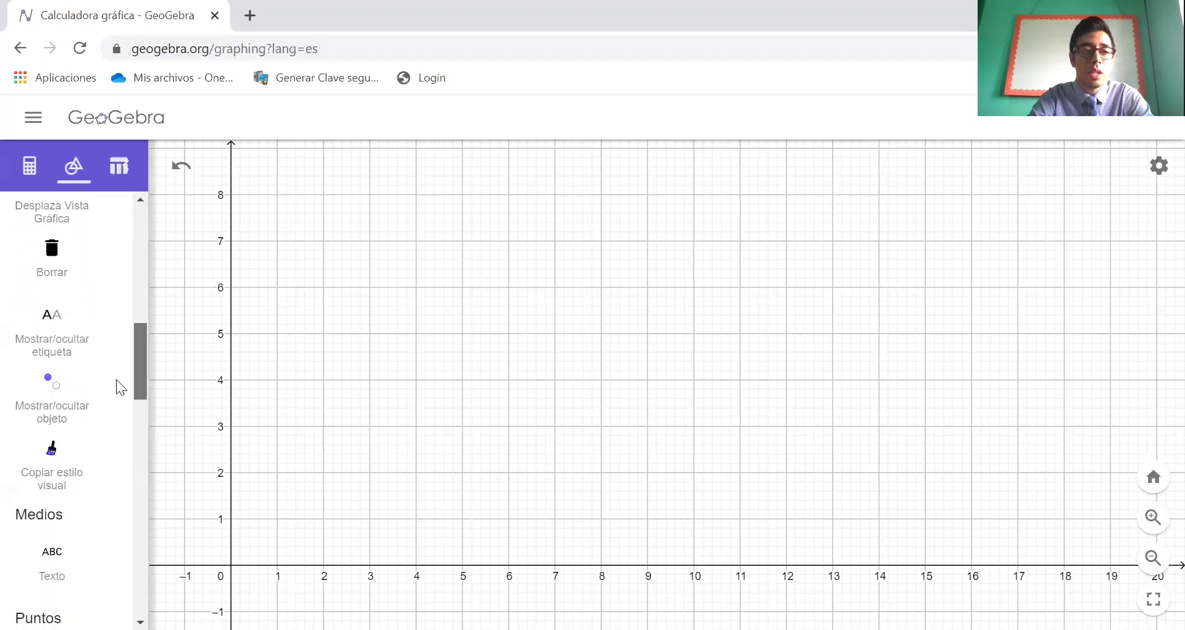
pyautogui.scroll(-3, 118, 386)
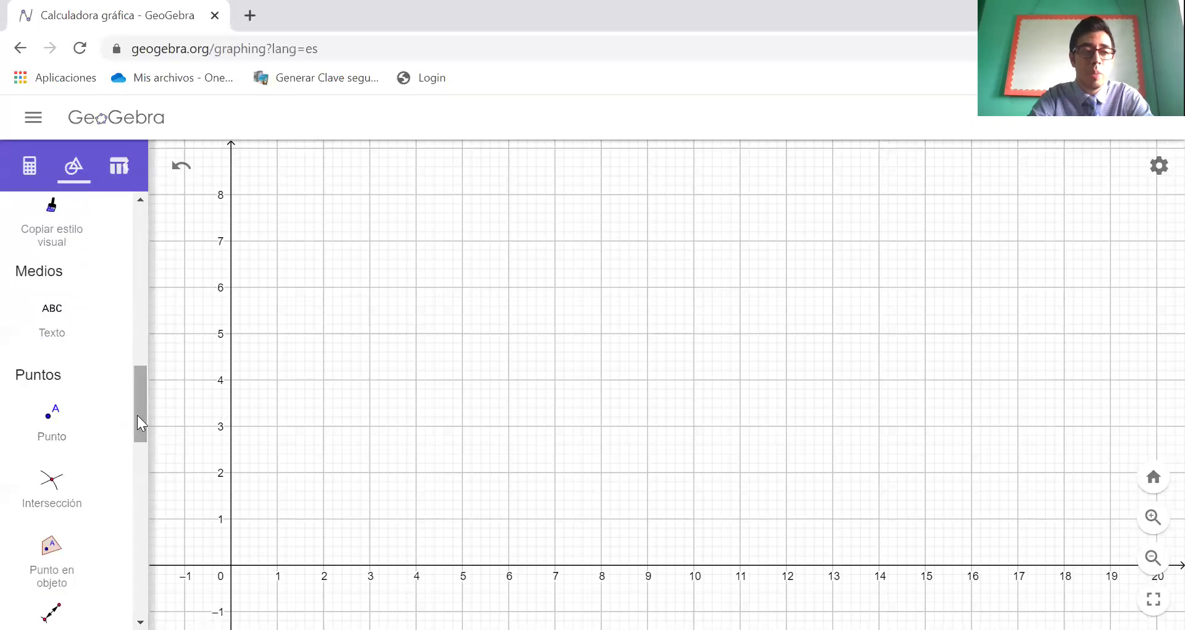
pyautogui.moveTo(137, 414); pyautogui.dragTo(156, 526)
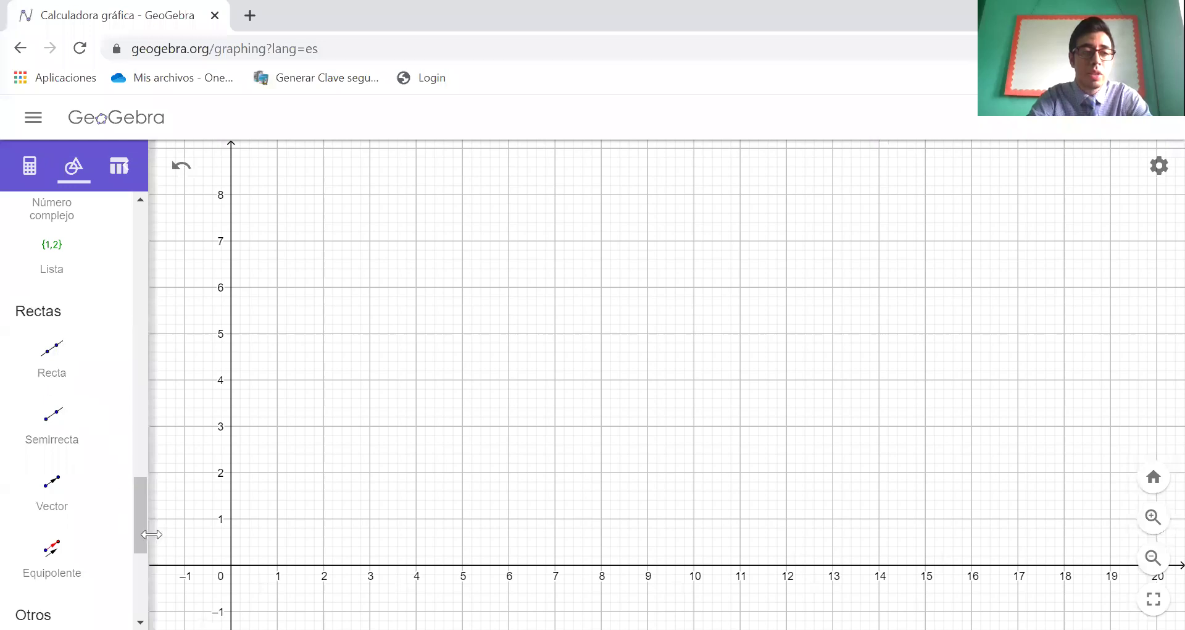
pyautogui.scroll(-5, 143, 574)
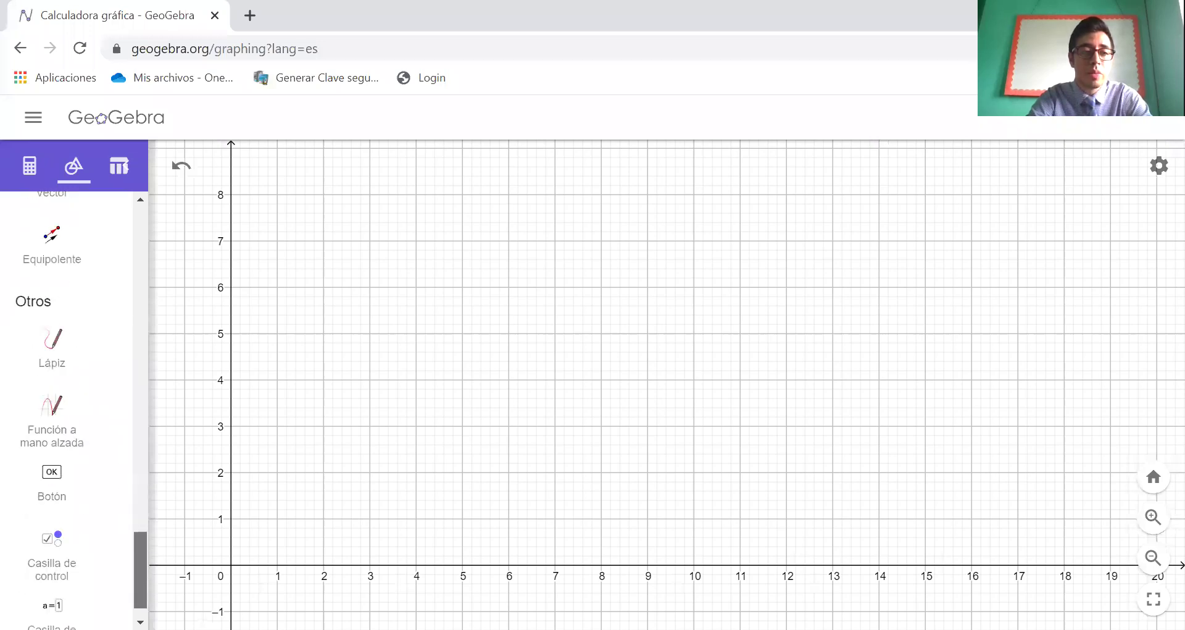
pyautogui.moveTo(144, 571); pyautogui.dragTo(140, 382)
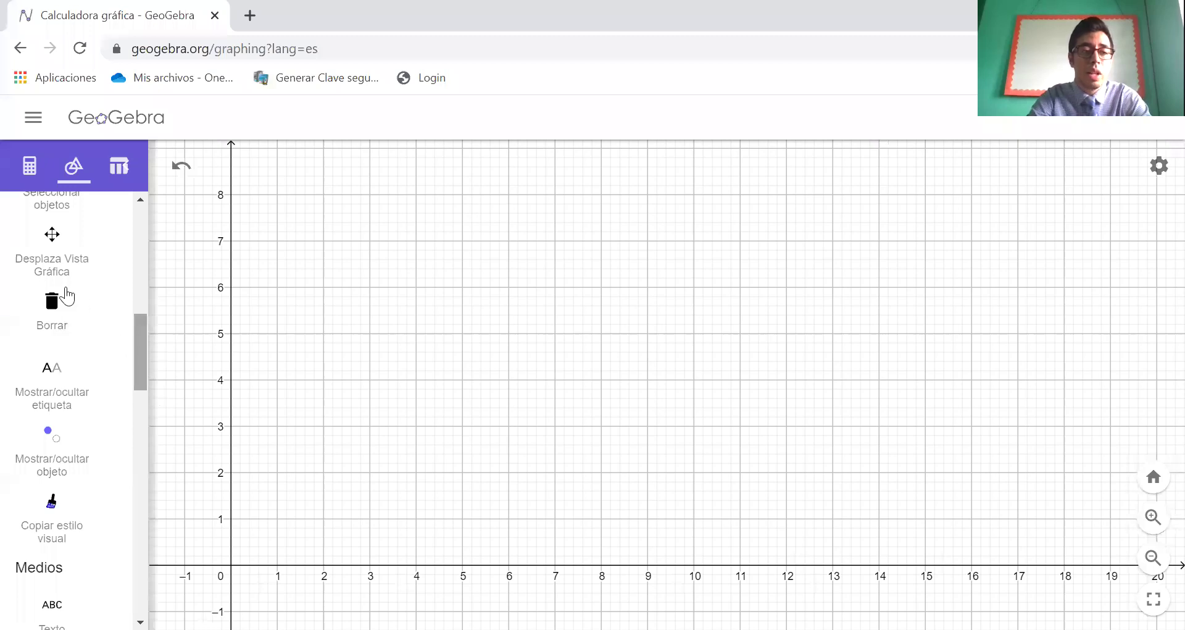
pyautogui.scroll(-1, 126, 352)
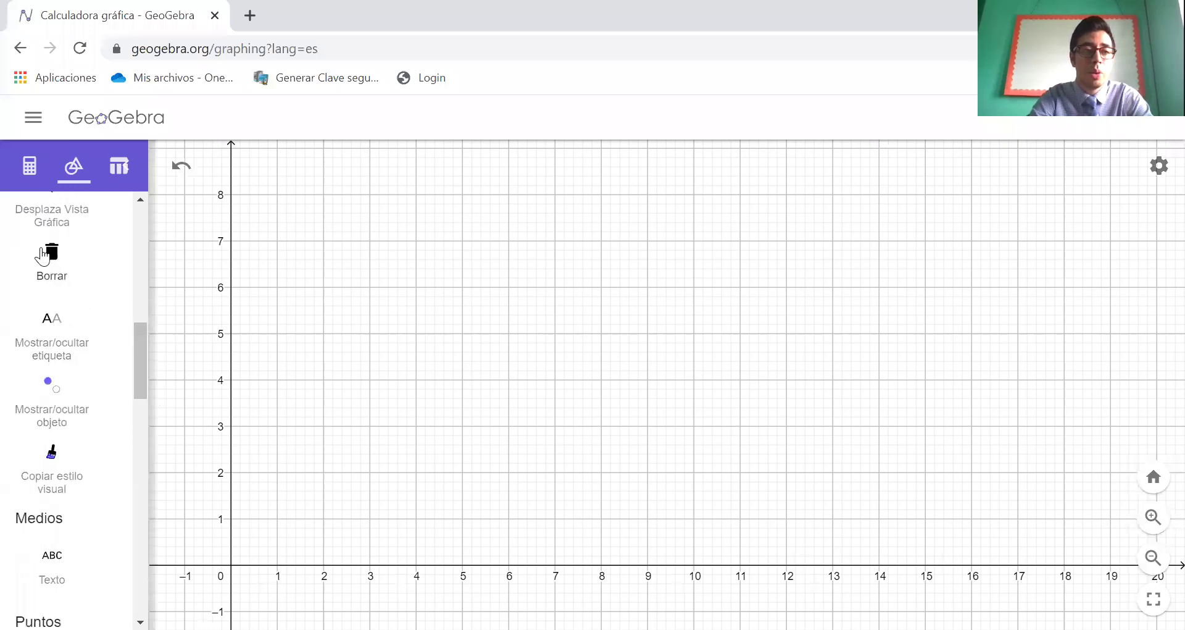
pyautogui.moveTo(137, 363); pyautogui.dragTo(139, 222)
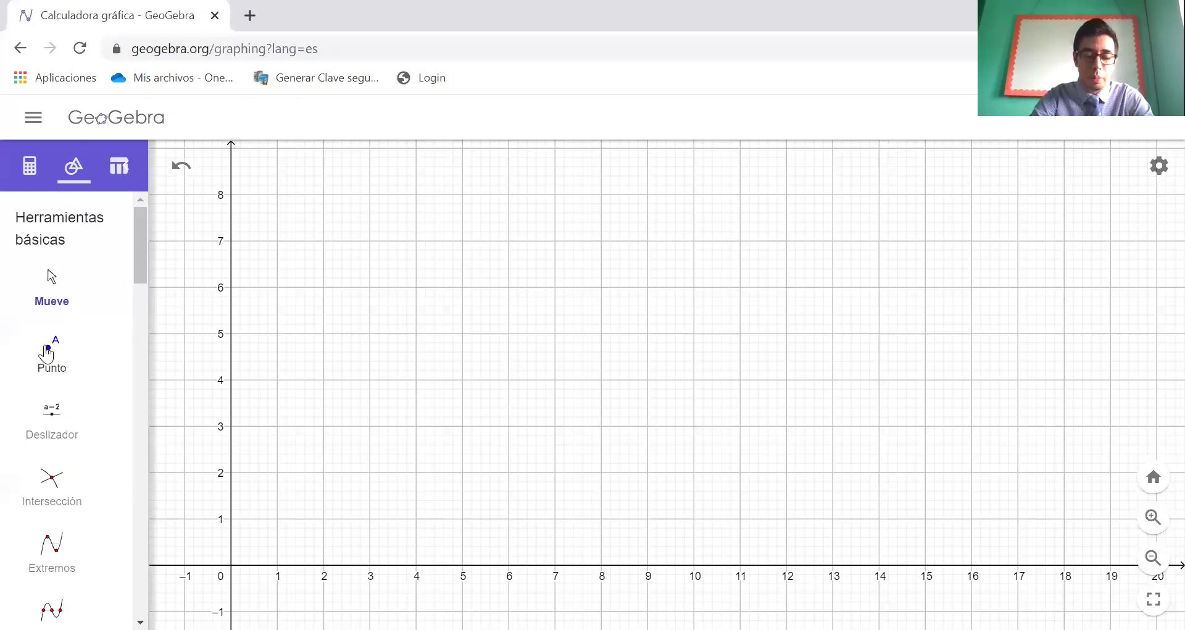
# Plot two points on the graph with the Punto tool, at (1, 4) and (3, 8)
pyautogui.click(47, 354)
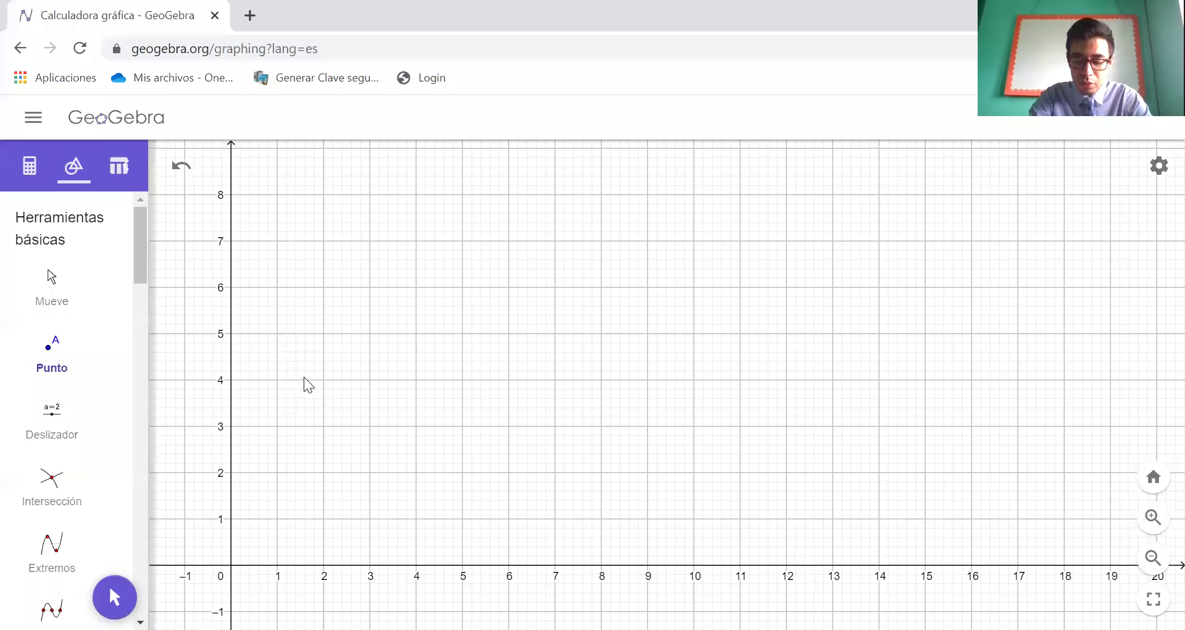
pyautogui.click(279, 379)
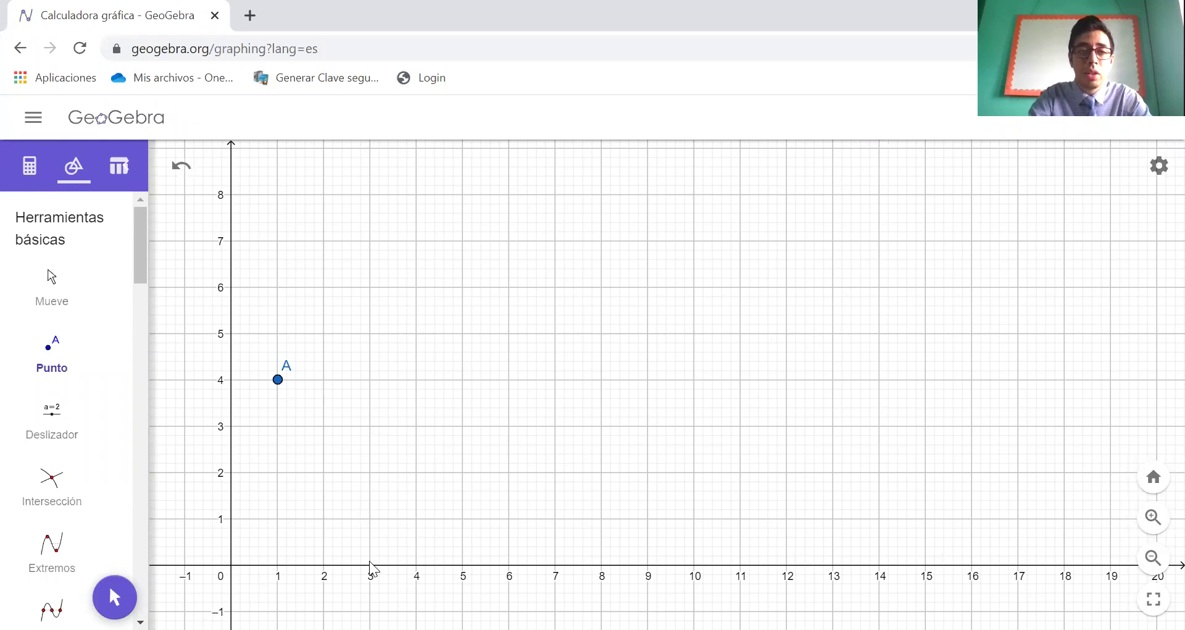
pyautogui.click(371, 194)
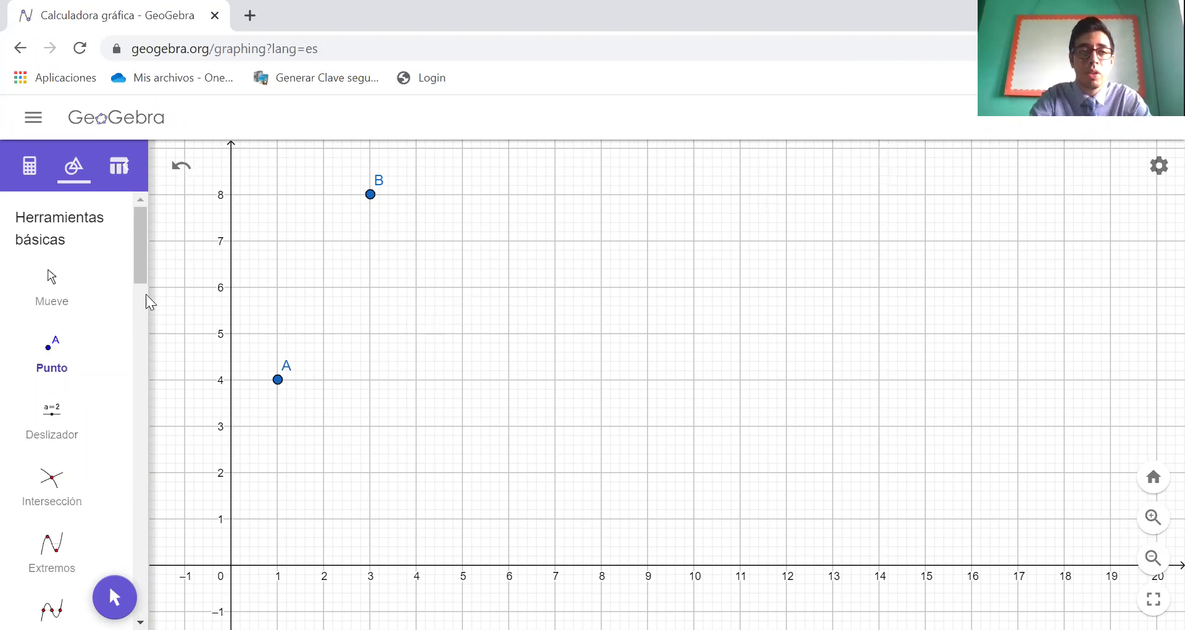
# Plot a third point at (5, 12) with the Punto tool
pyautogui.click(53, 290)
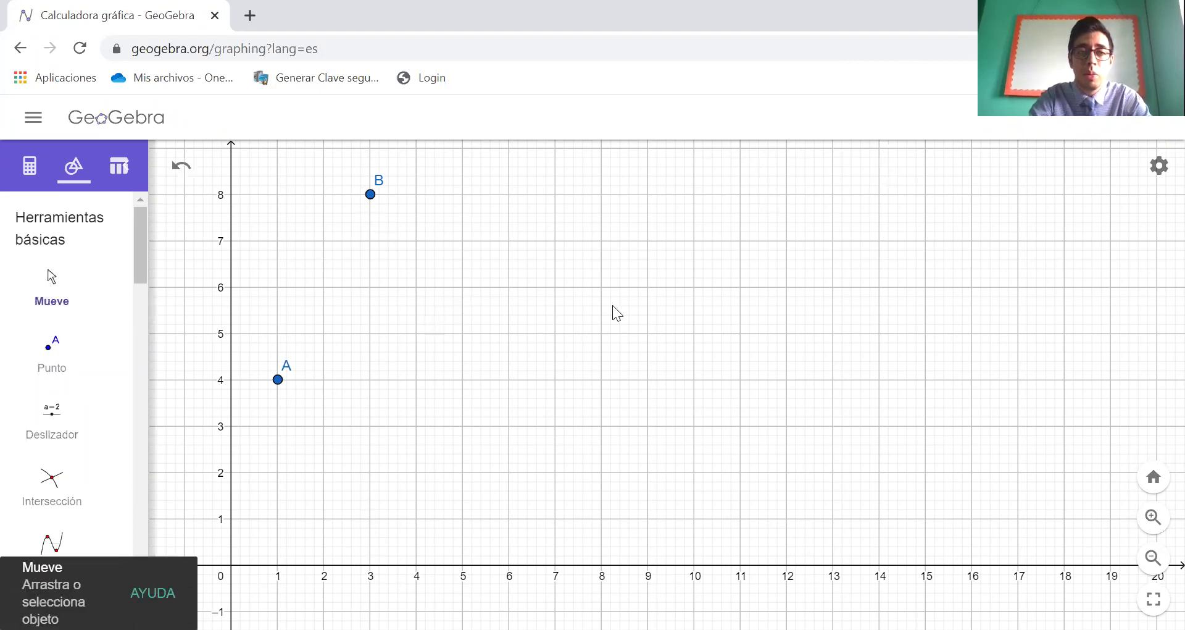
pyautogui.moveTo(852, 208); pyautogui.dragTo(849, 246)
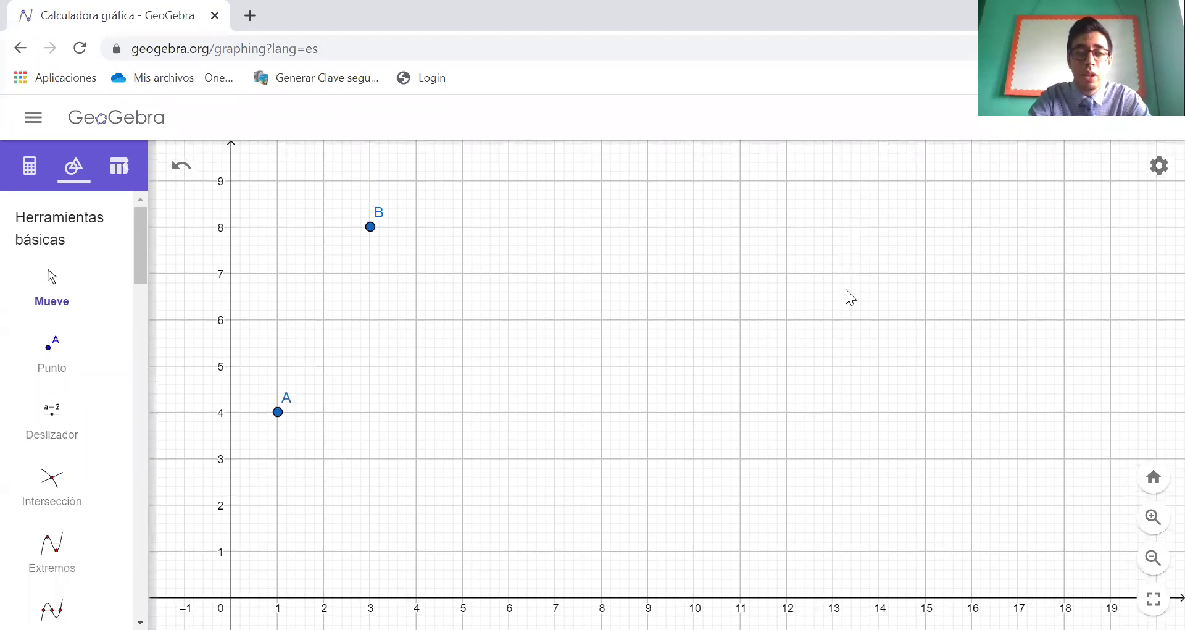
pyautogui.moveTo(846, 290); pyautogui.dragTo(821, 386)
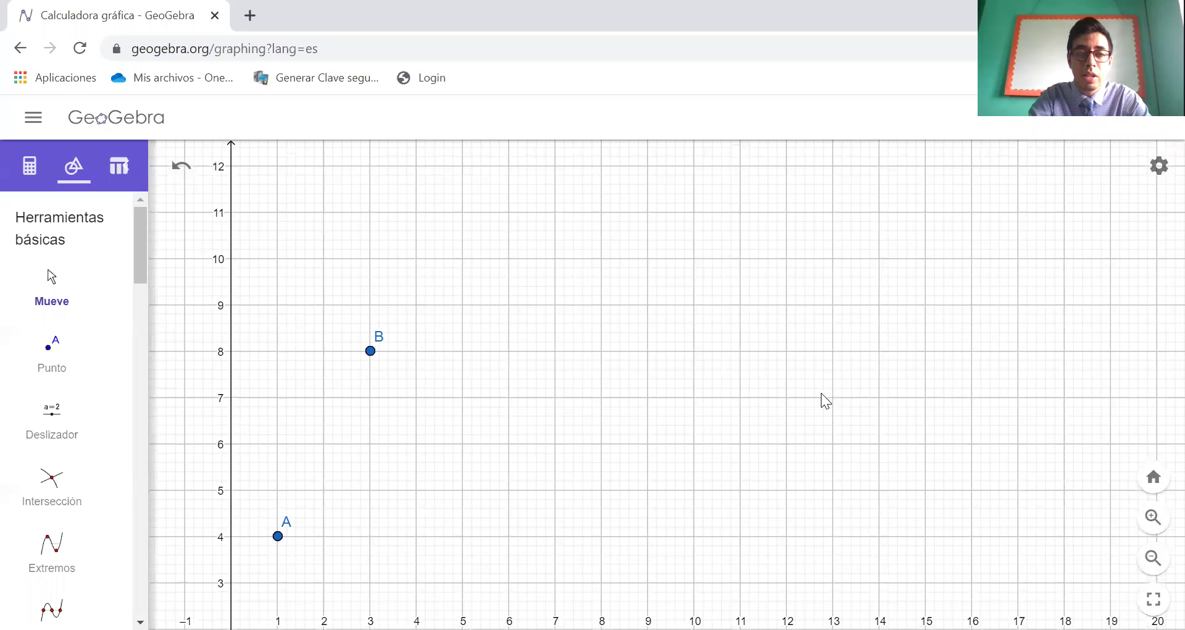
pyautogui.moveTo(818, 247); pyautogui.dragTo(821, 214)
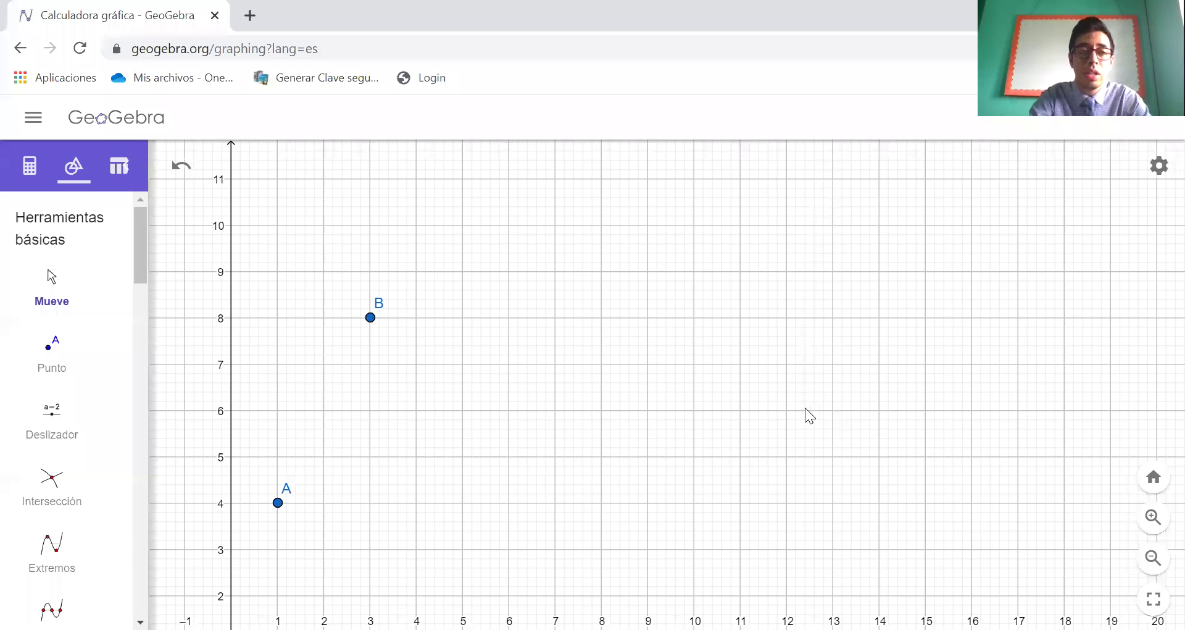
pyautogui.moveTo(779, 408); pyautogui.dragTo(704, 503)
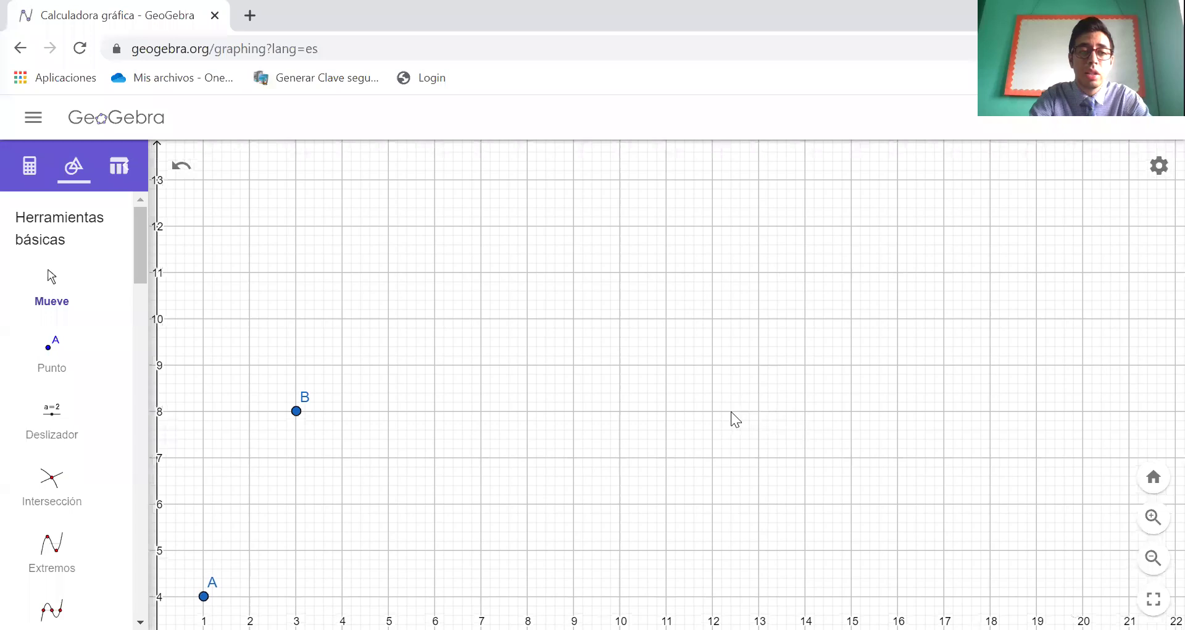
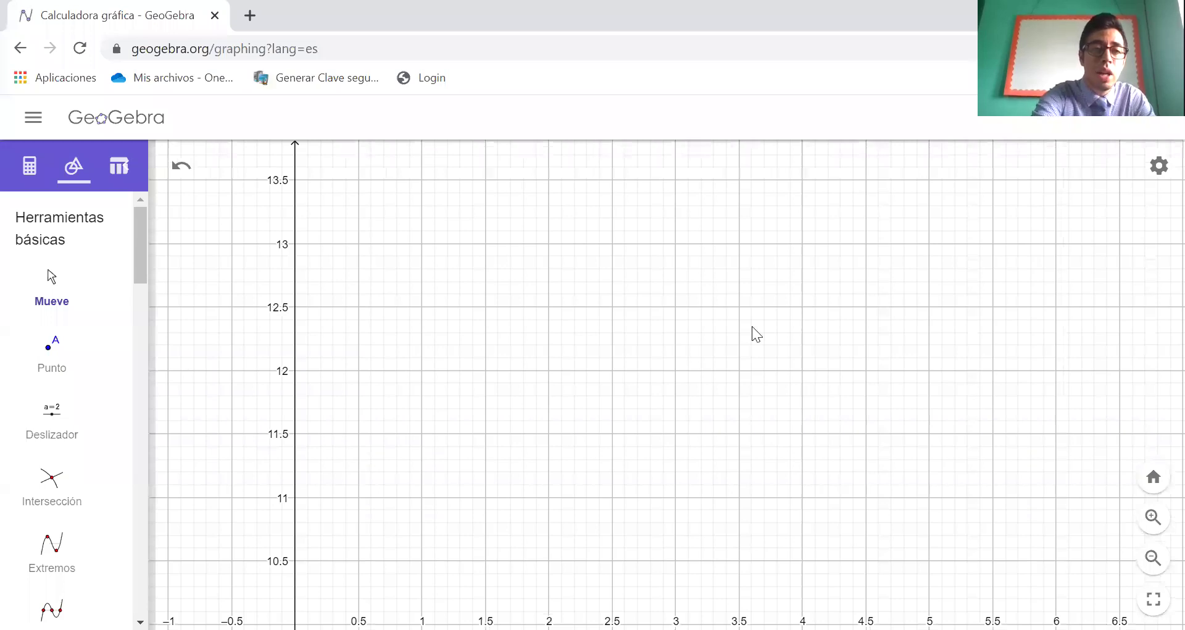
pyautogui.scroll(4, 752, 326)
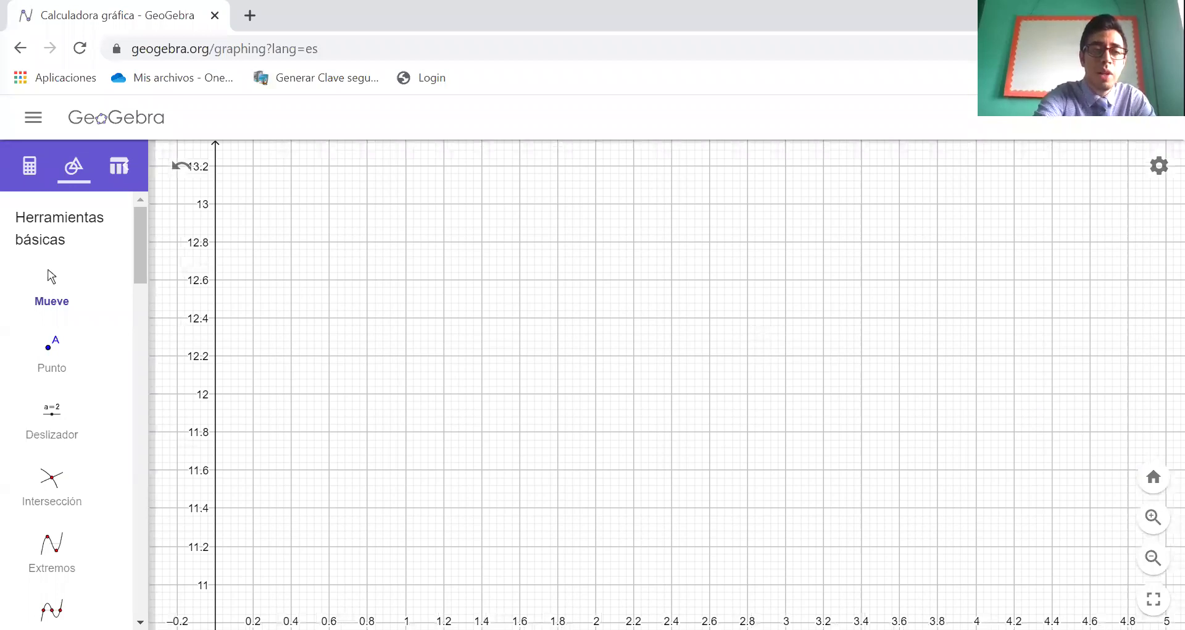
pyautogui.scroll(-4, 477, 418)
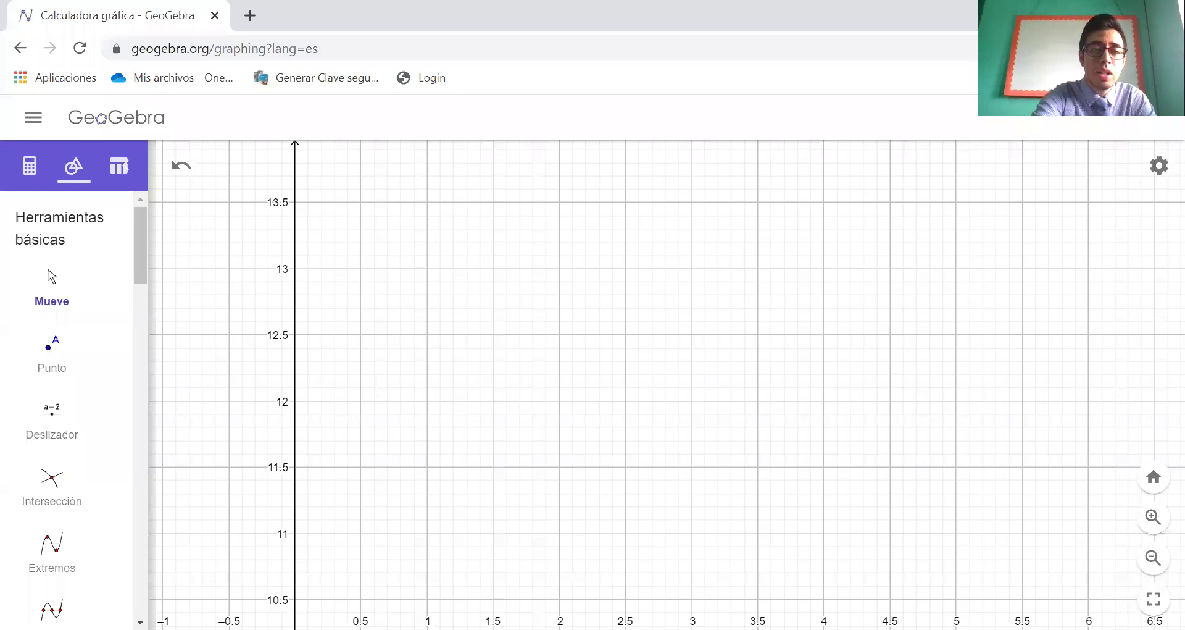
pyautogui.scroll(-4, 753, 333)
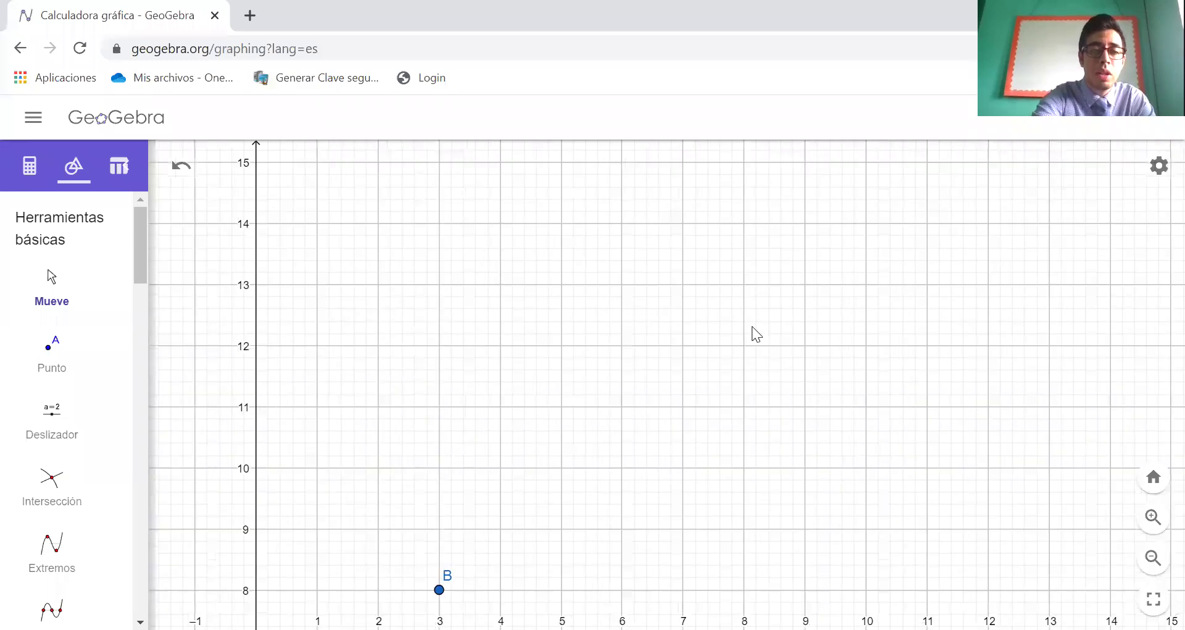
pyautogui.scroll(-2, 754, 333)
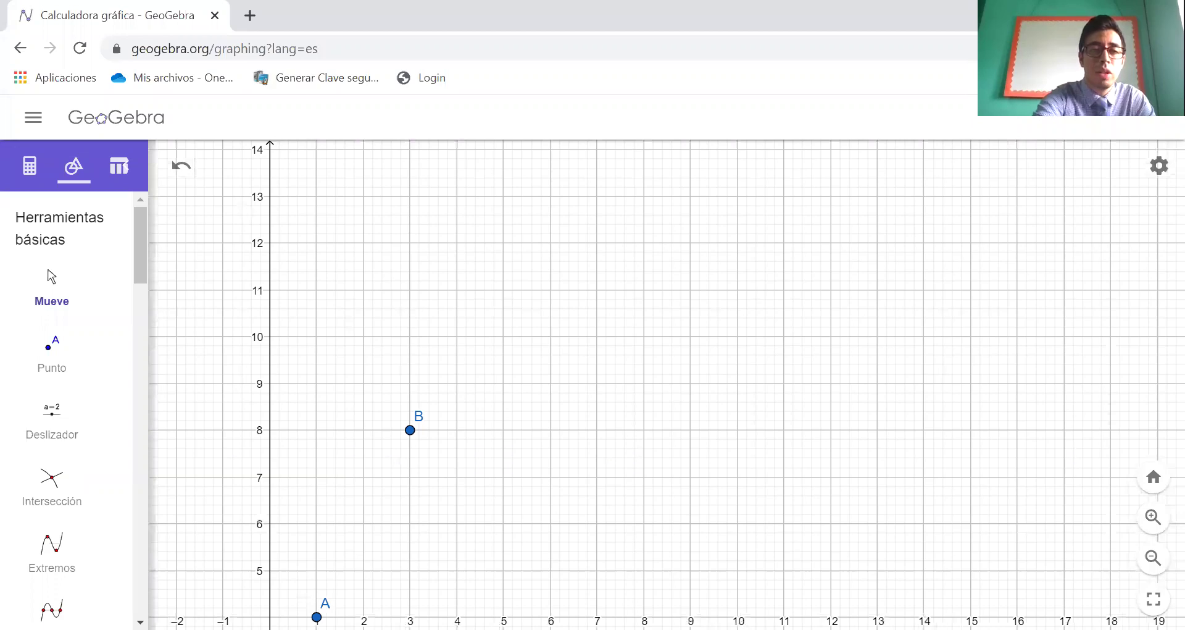
pyautogui.scroll(1, 753, 333)
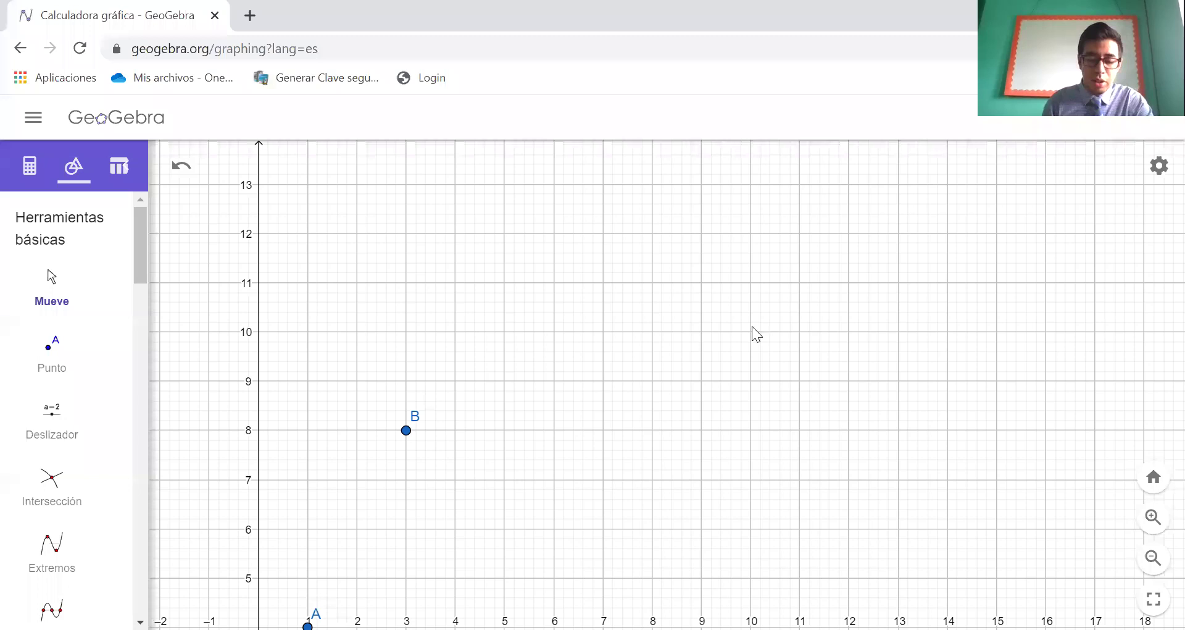
pyautogui.press('Up')
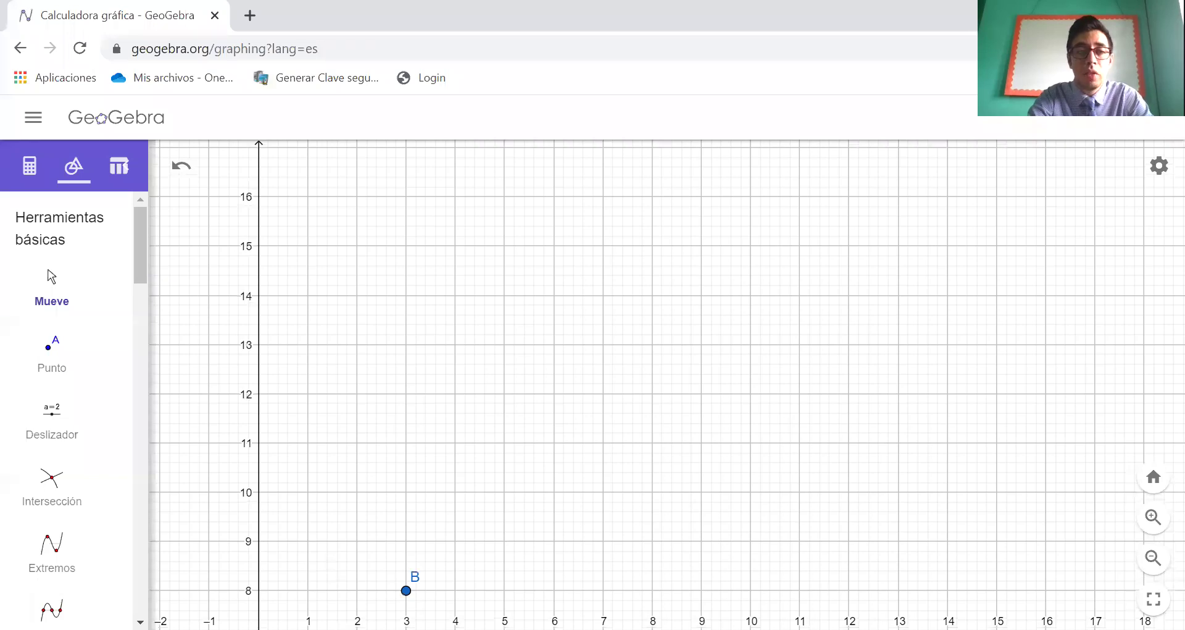
pyautogui.click(59, 368)
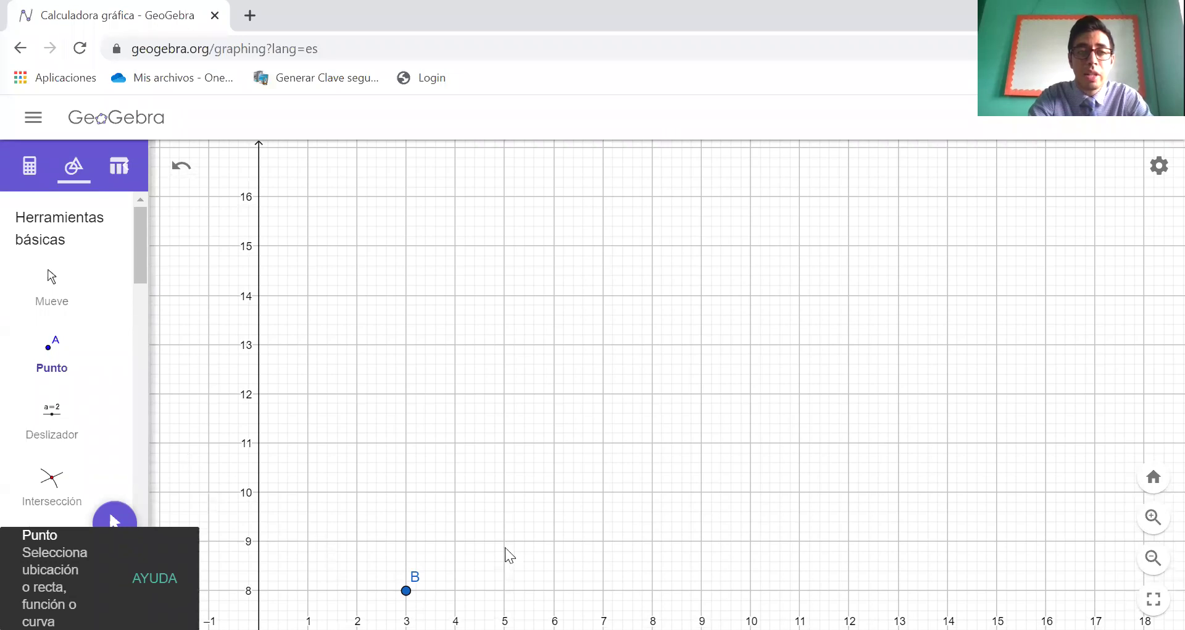
pyautogui.click(504, 398)
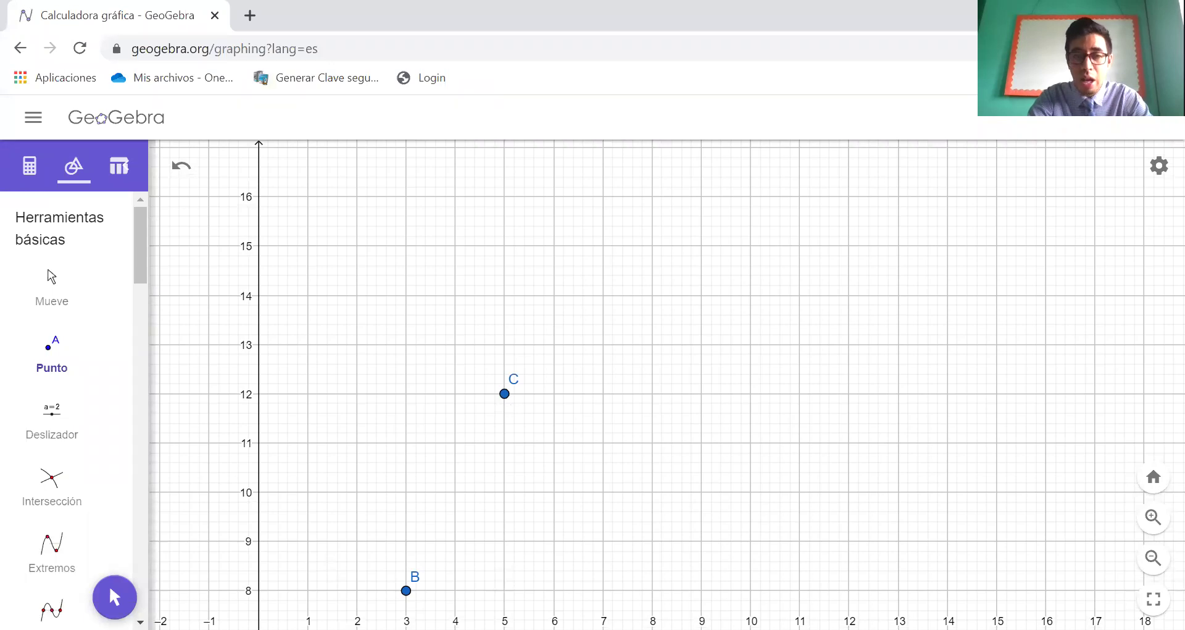
# Plot a fourth point at (10, 22) with the Punto tool
pyautogui.click(64, 286)
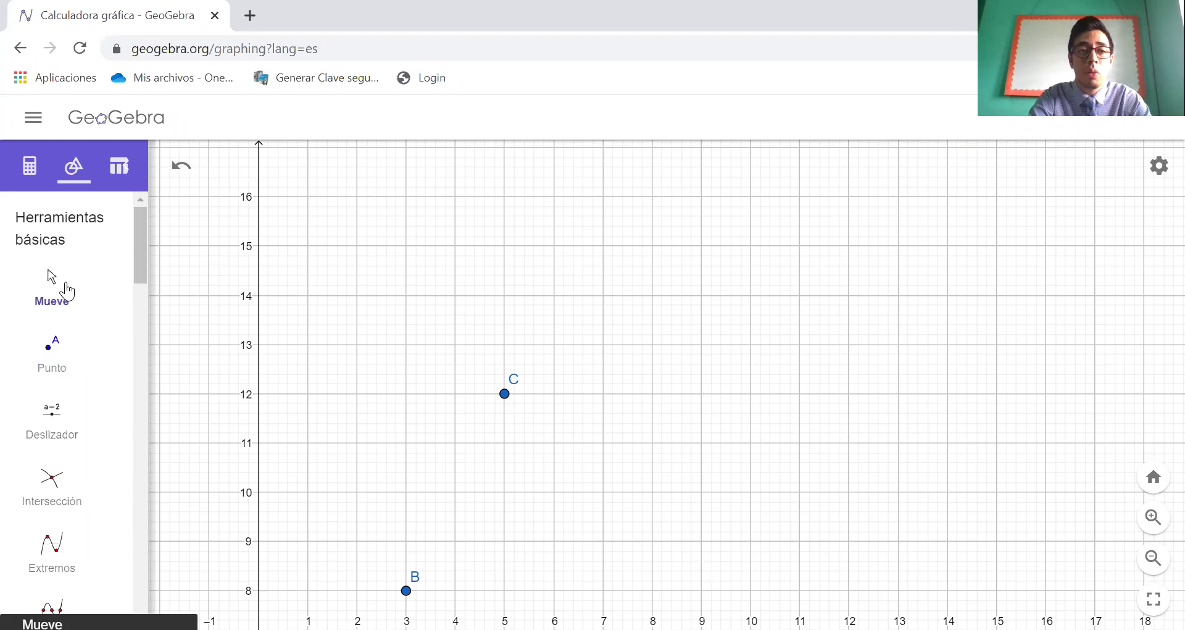
pyautogui.scroll(5, 812, 240)
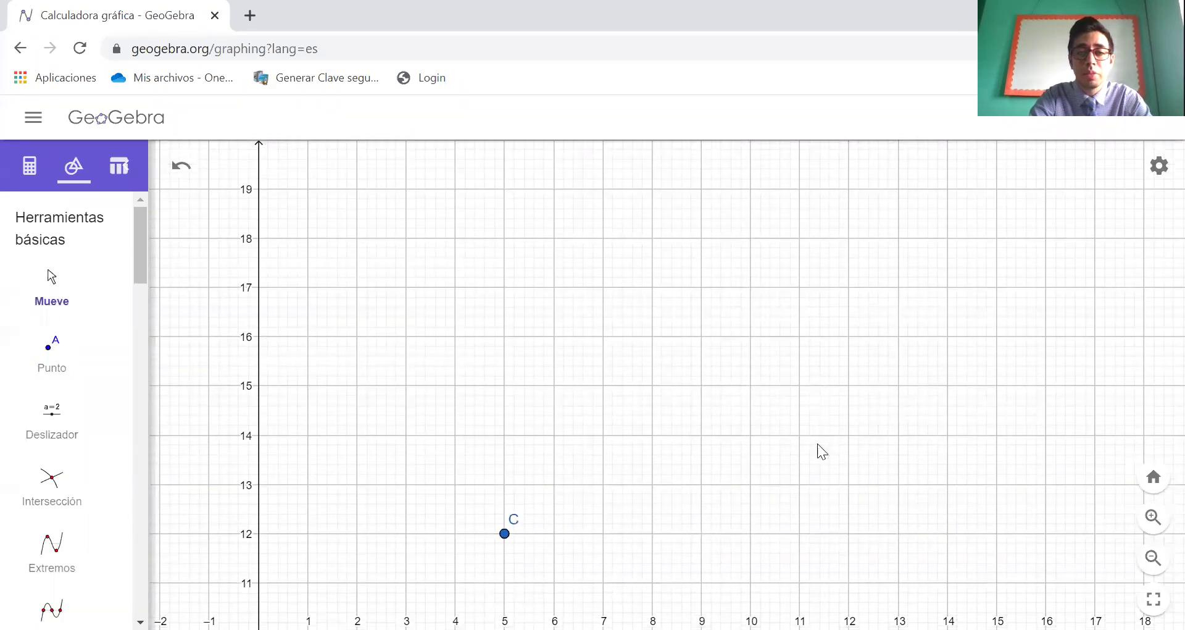
pyautogui.scroll(3, 816, 344)
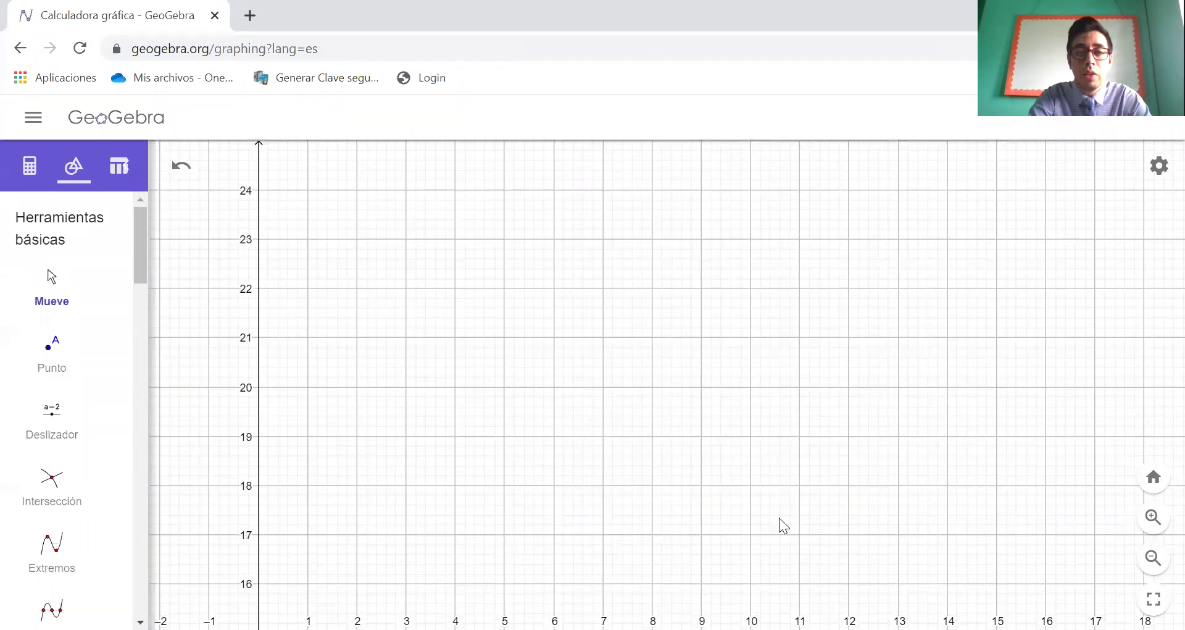
pyautogui.click(52, 351)
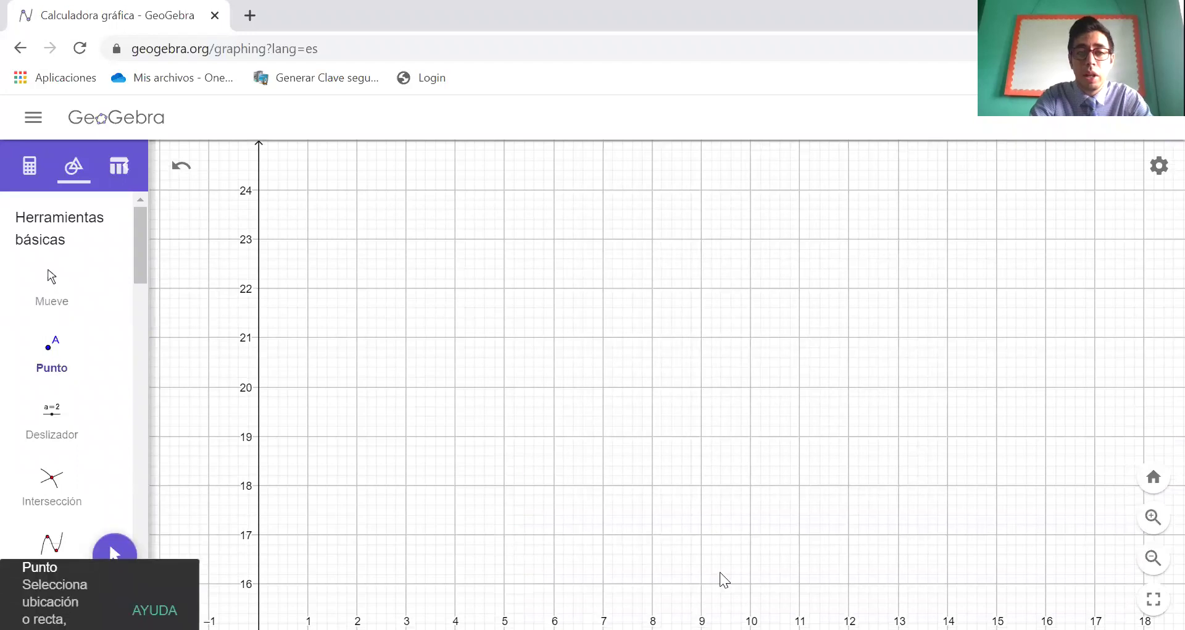
pyautogui.click(750, 288)
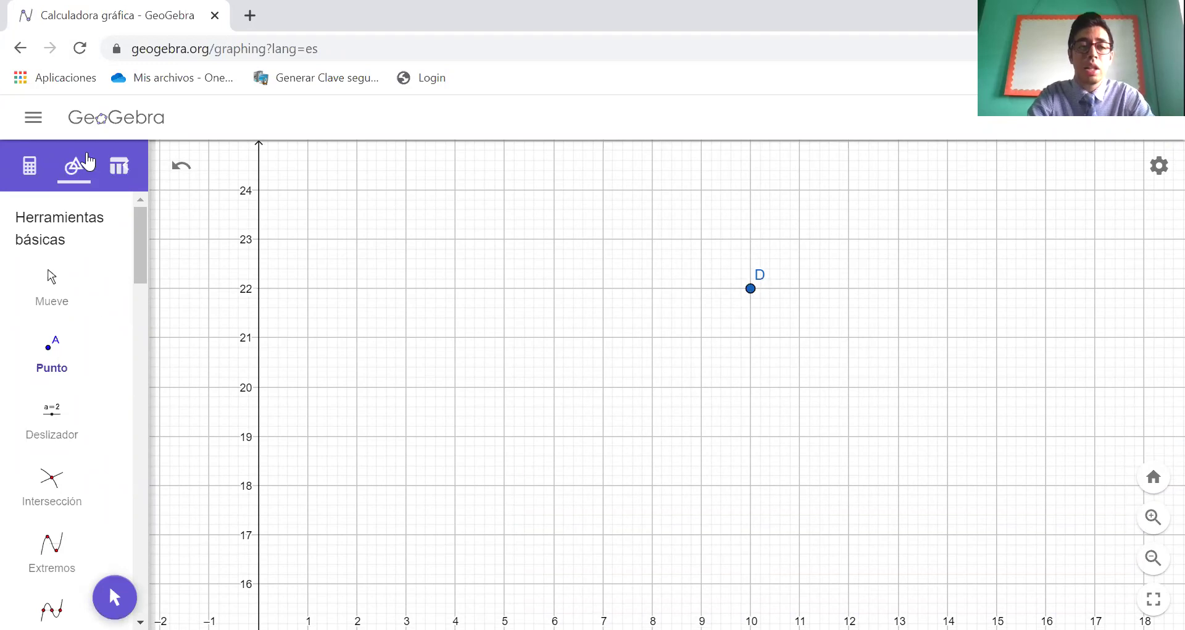
# Draw a ray from point A through point D with the Semirrecta tool
pyautogui.click(66, 276)
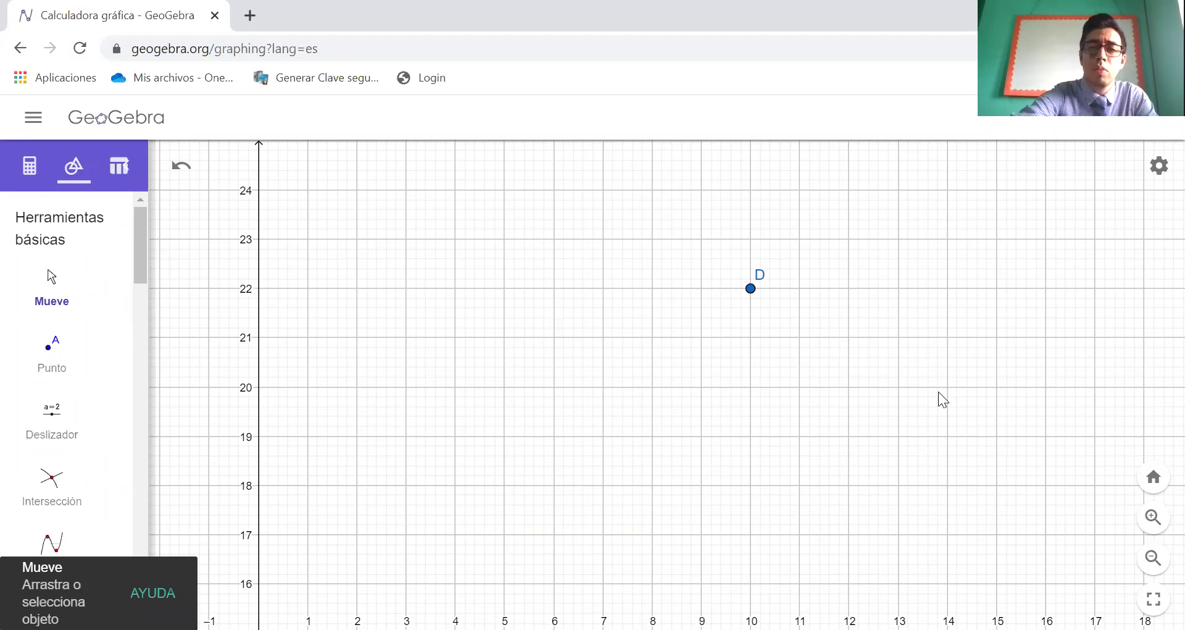
pyautogui.scroll(-1, 795, 422)
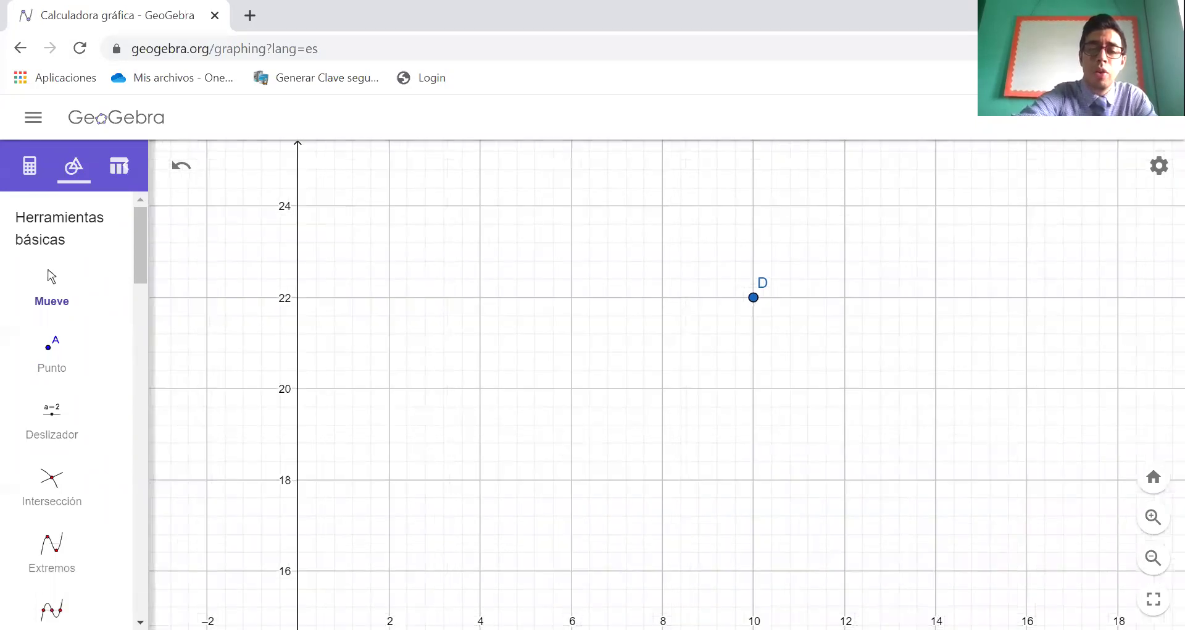
pyautogui.scroll(-5, 742, 409)
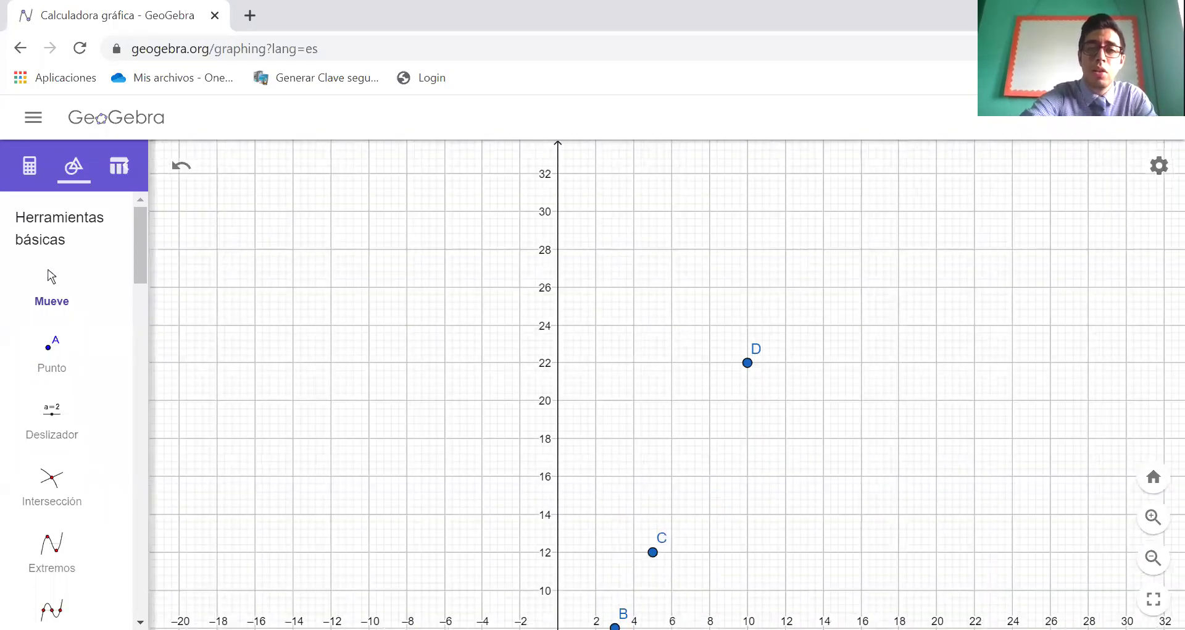
pyautogui.moveTo(742, 409); pyautogui.dragTo(809, 268)
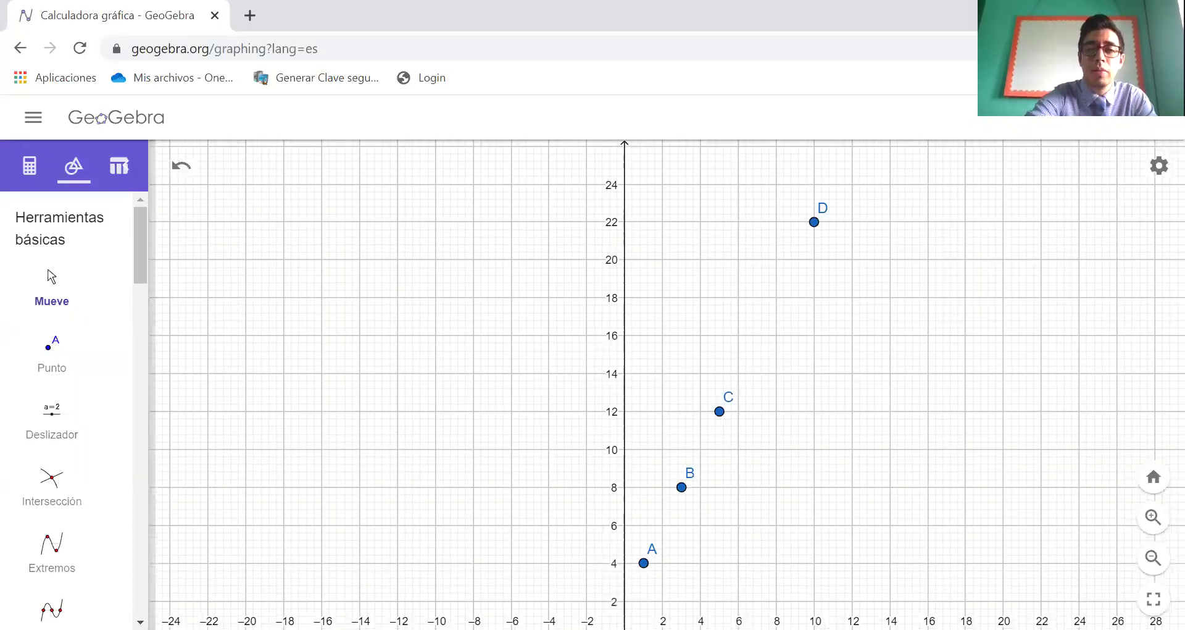
pyautogui.scroll(-2, 939, 396)
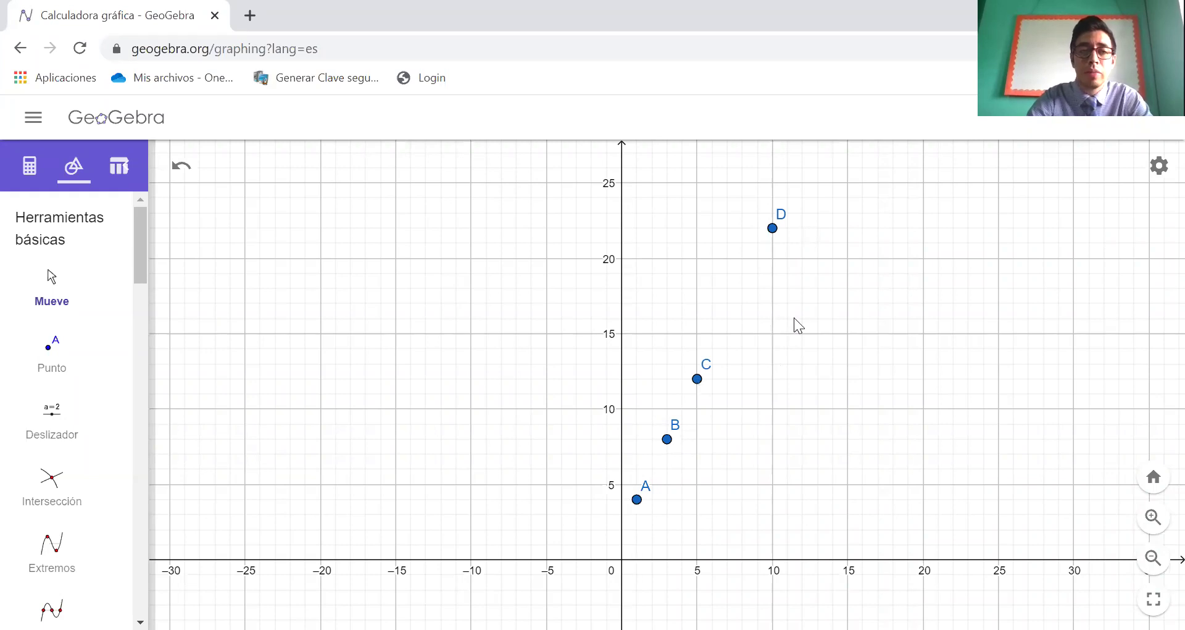
pyautogui.scroll(-2, 142, 297)
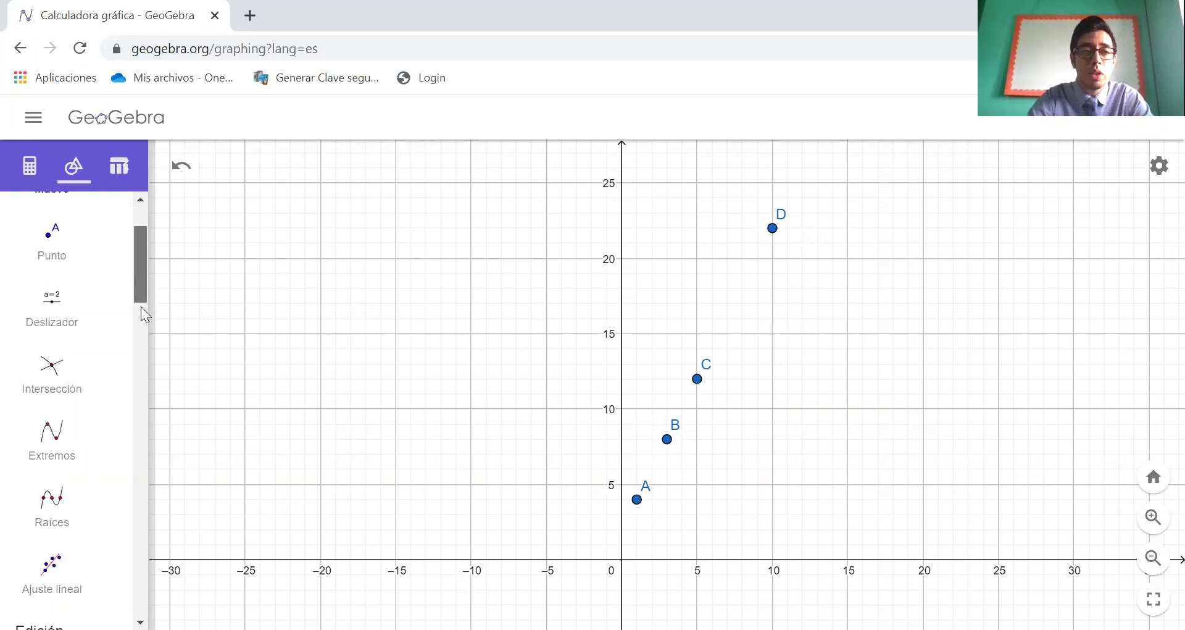
pyautogui.scroll(-3, 143, 313)
pyautogui.scroll(-1, 44, 398)
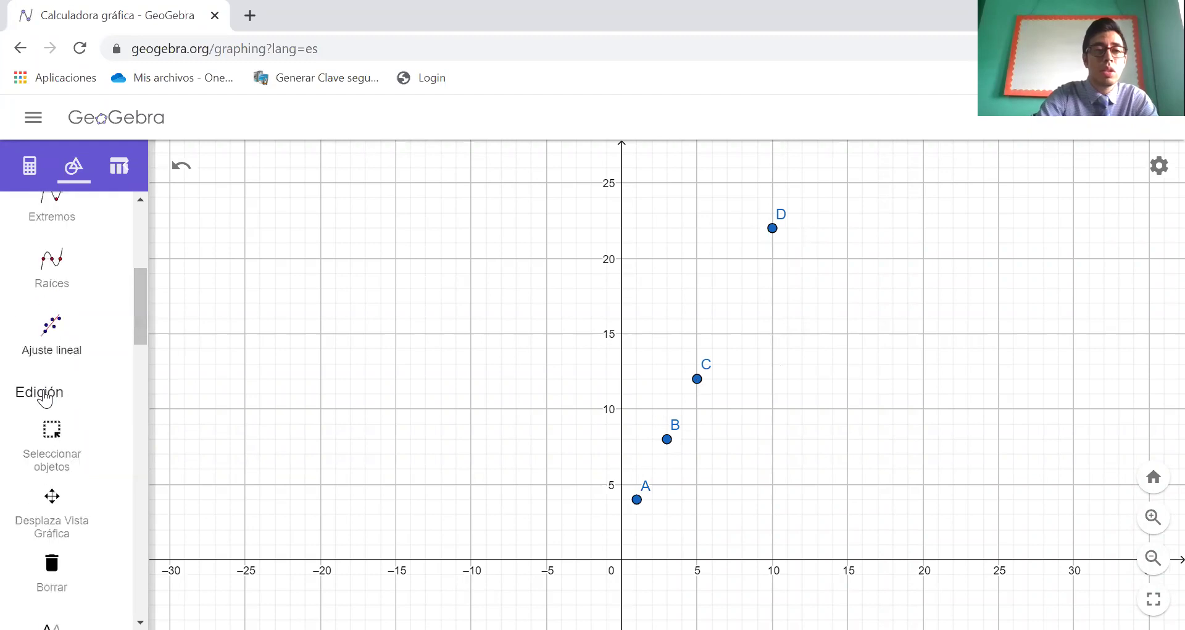
pyautogui.scroll(-4, 45, 398)
pyautogui.scroll(-2, 44, 398)
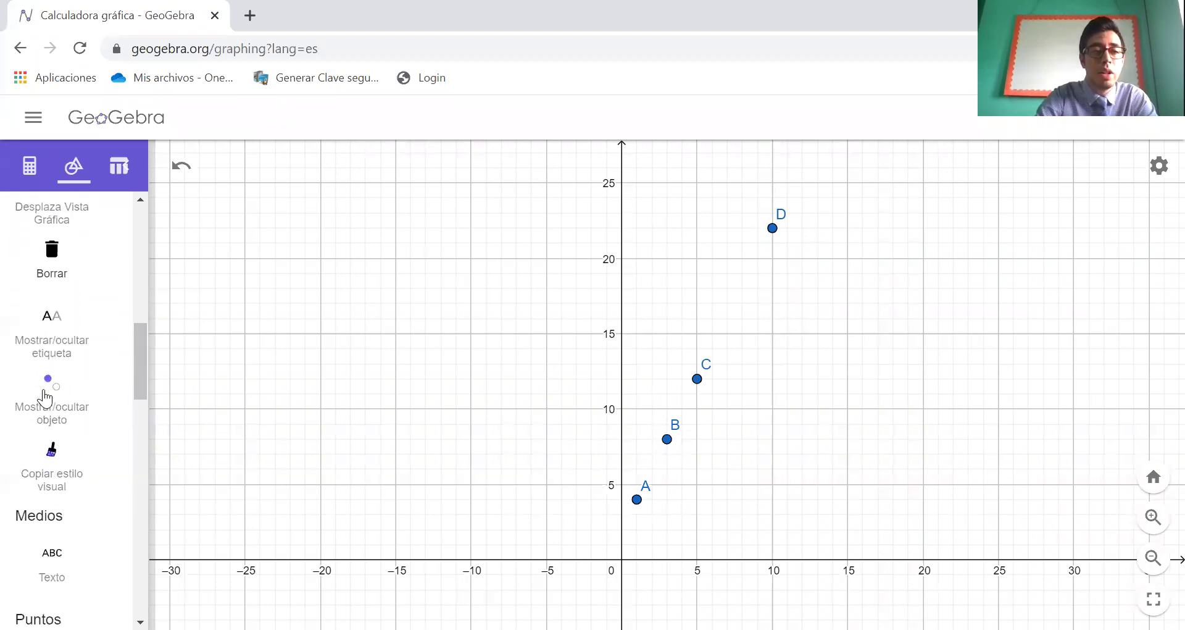
pyautogui.click(31, 220)
pyautogui.scroll(-1, 3, 378)
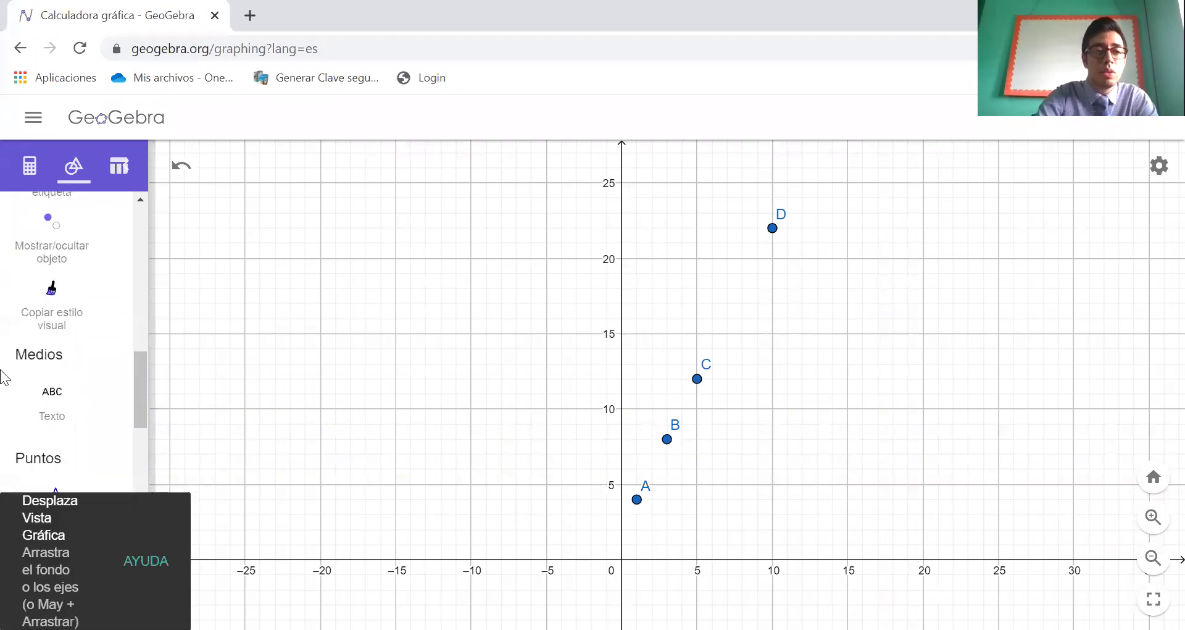
pyautogui.scroll(-10, 3, 378)
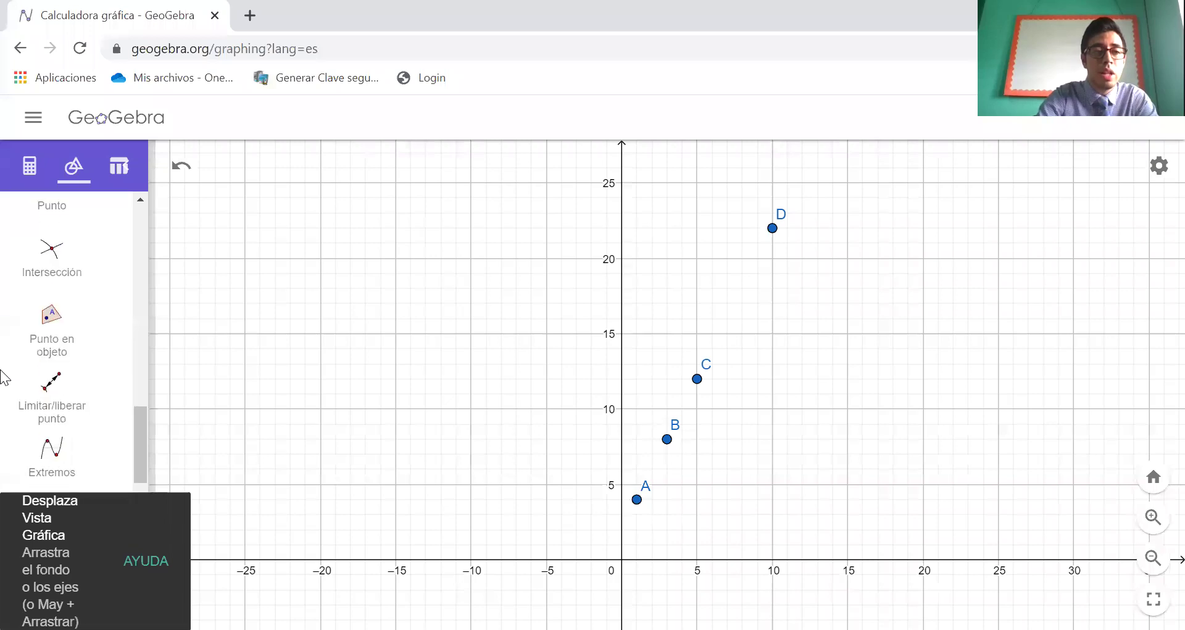
pyautogui.scroll(-3, 3, 377)
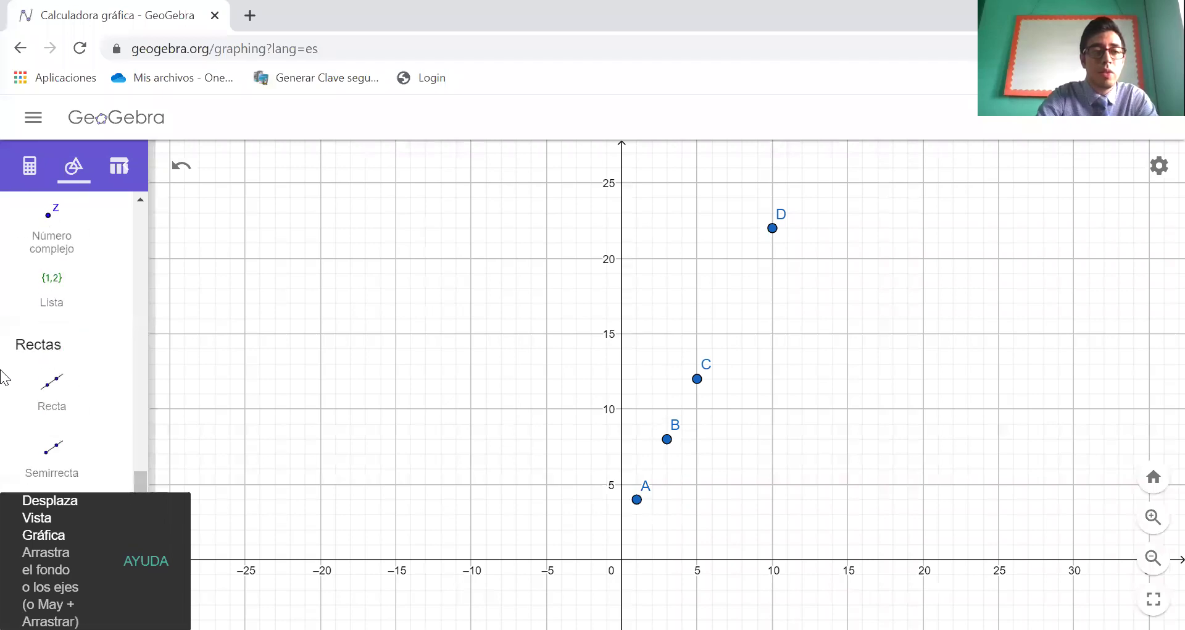
pyautogui.scroll(-2, 4, 378)
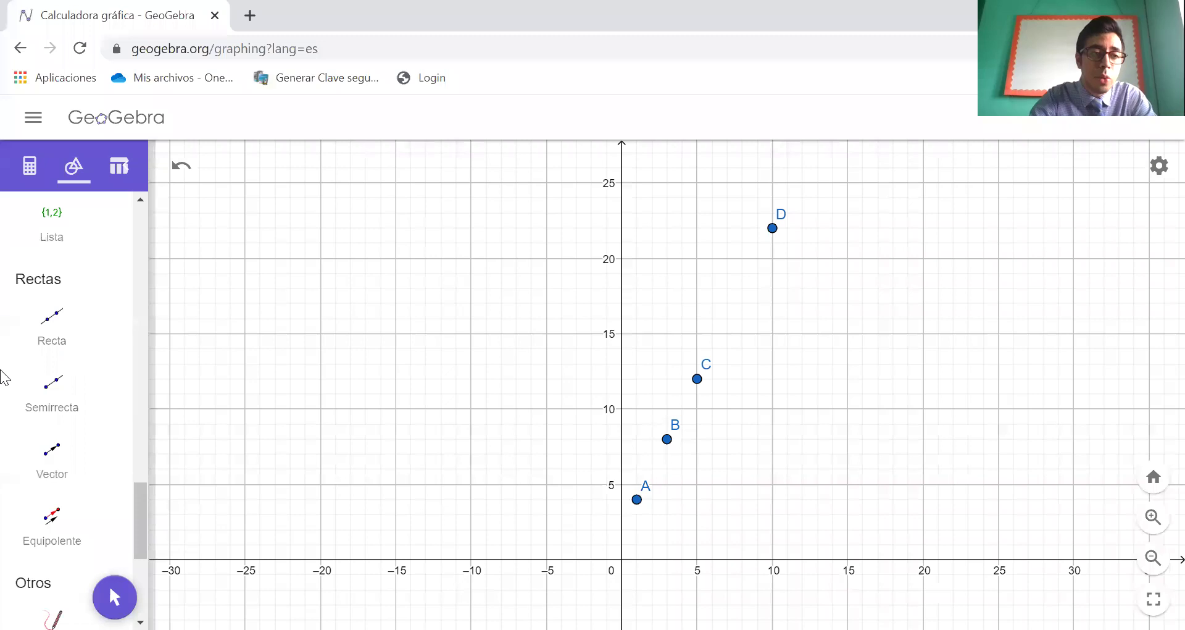
pyautogui.click(36, 407)
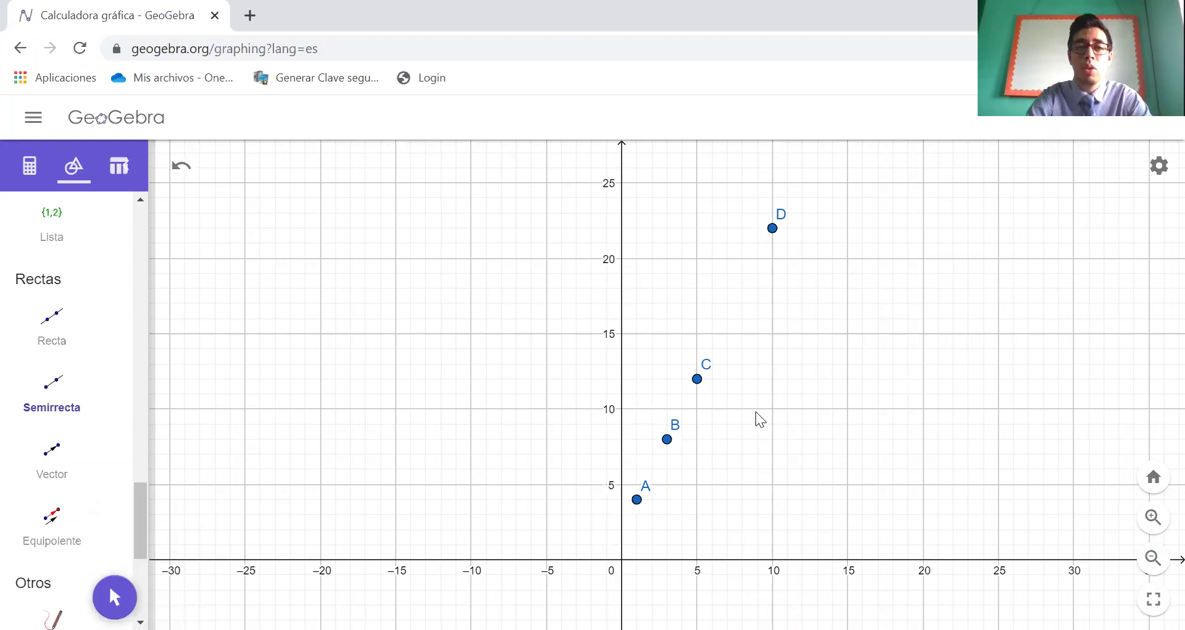
pyautogui.click(637, 501)
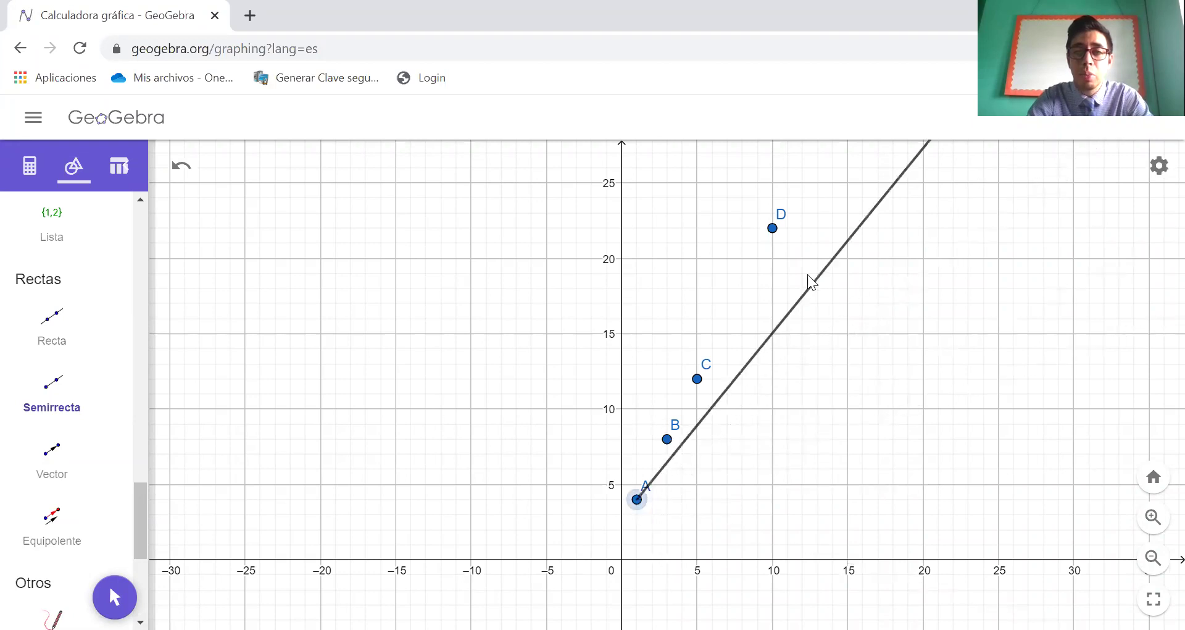
pyautogui.click(772, 230)
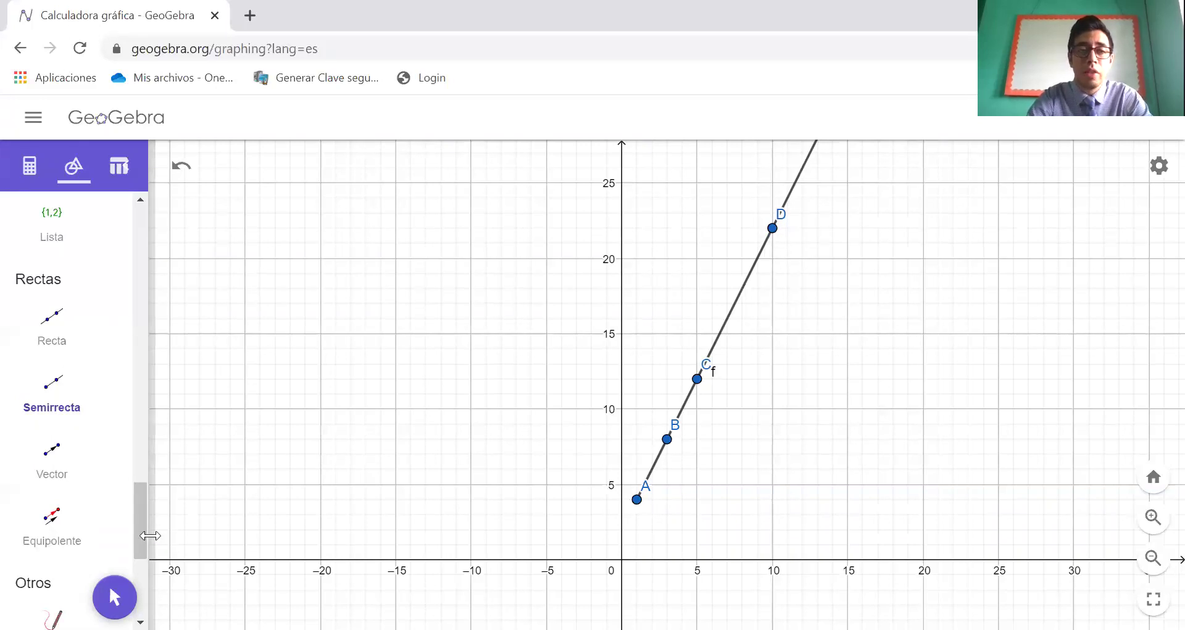
# Switch to Mueve and examine the ray against the axes, from its starting point A through B and C towards D
pyautogui.moveTo(141, 530); pyautogui.dragTo(133, 204)
pyautogui.click(66, 275)
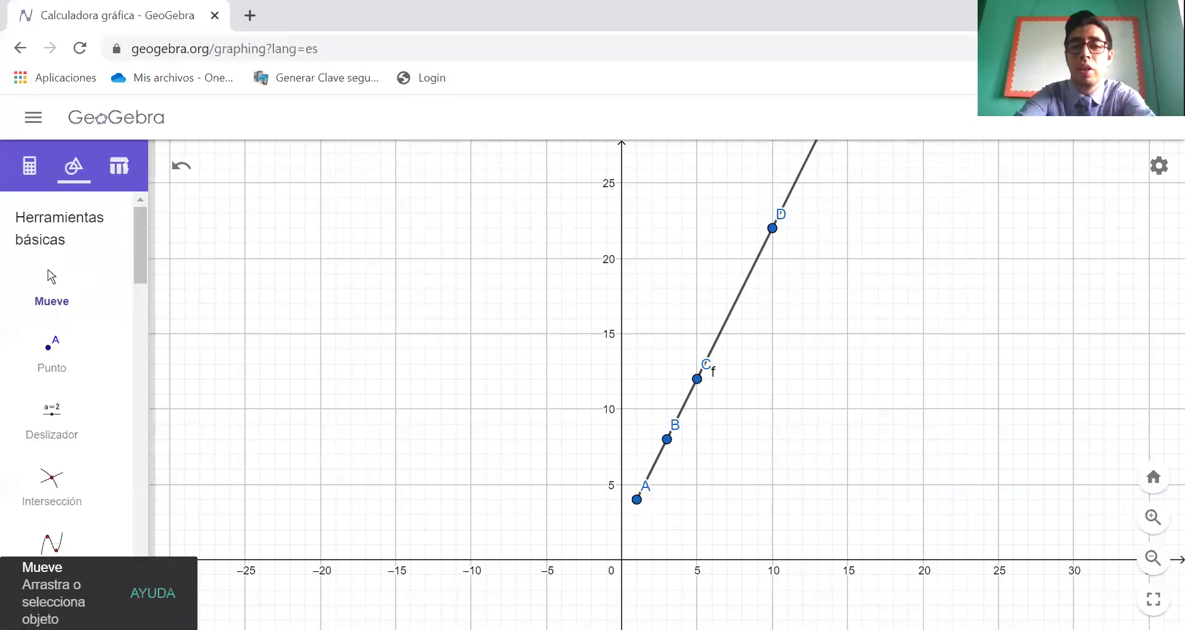
pyautogui.scroll(1, 599, 294)
pyautogui.scroll(3, 598, 294)
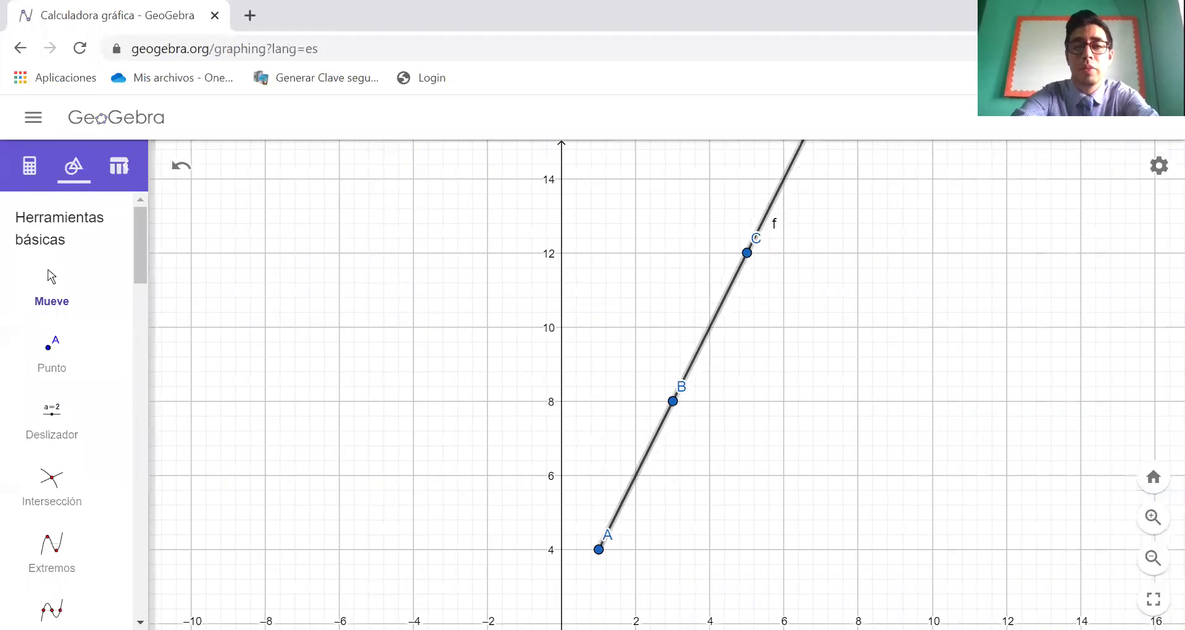
pyautogui.moveTo(753, 309); pyautogui.dragTo(612, 146)
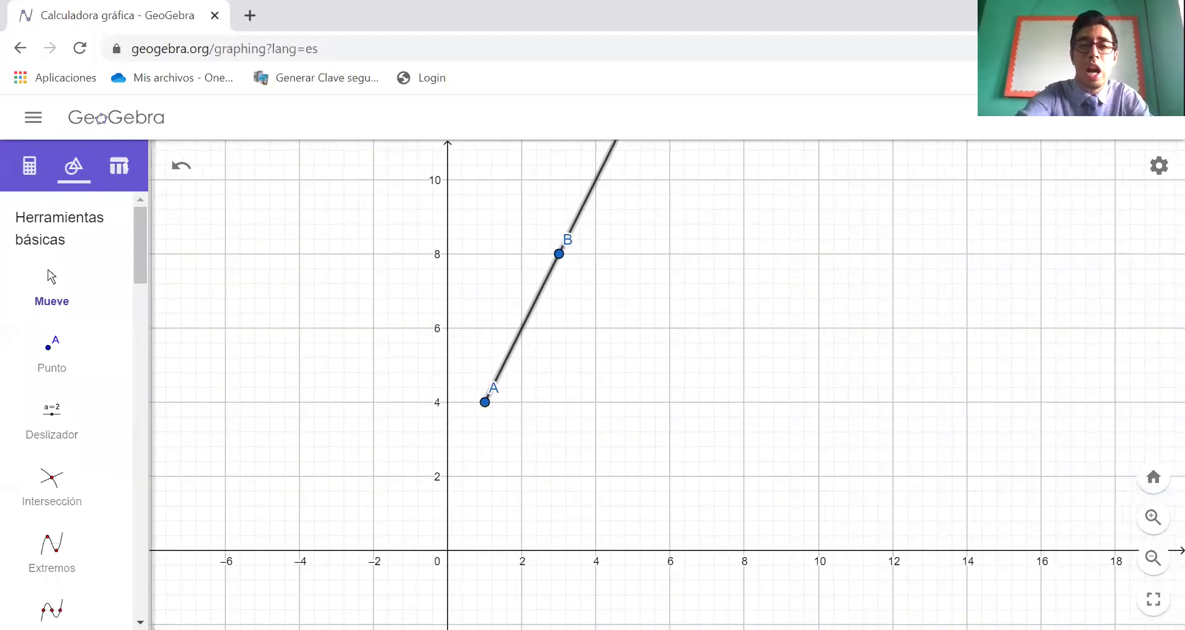
pyautogui.moveTo(459, 265); pyautogui.dragTo(602, 298)
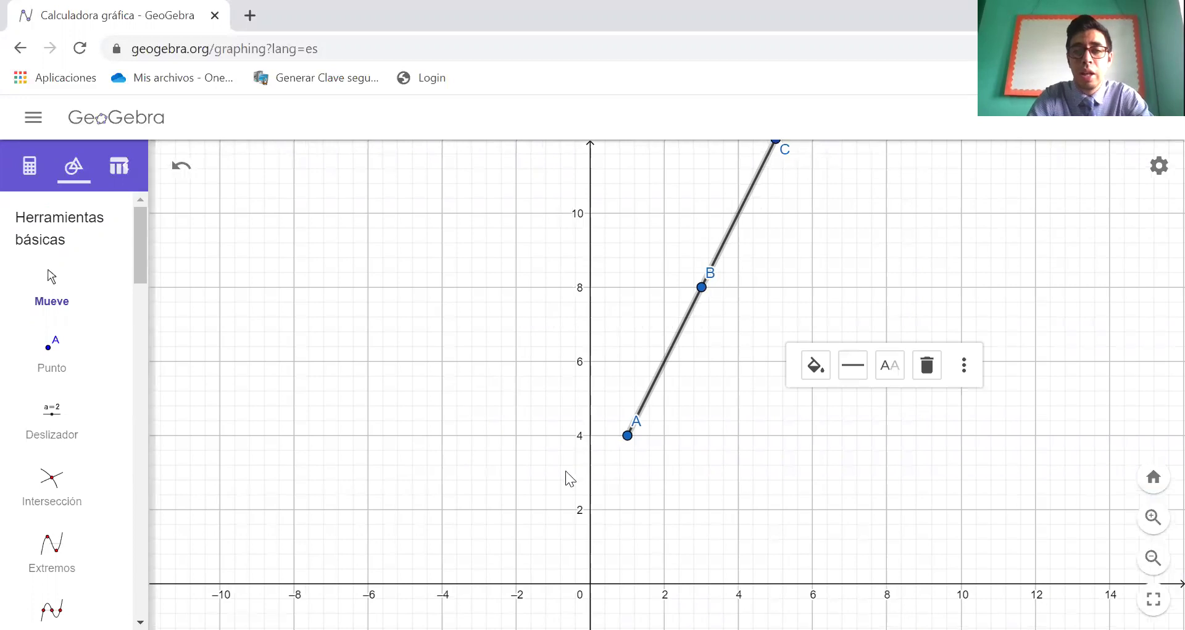
pyautogui.click(905, 482)
pyautogui.scroll(1, 905, 482)
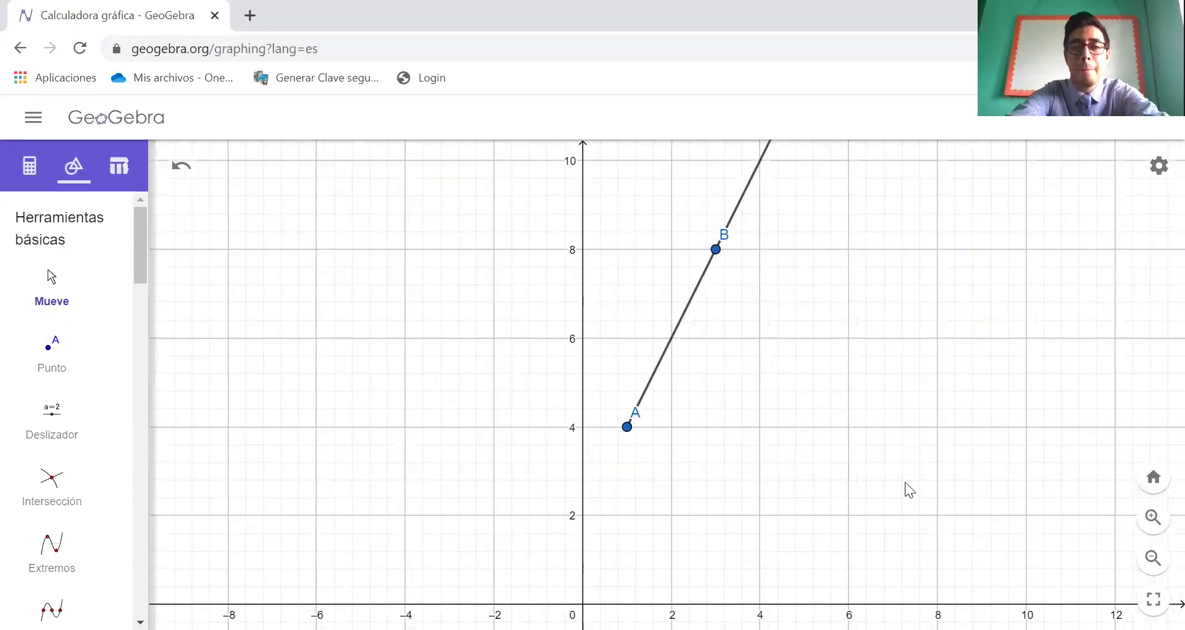
pyautogui.scroll(1, 680, 568)
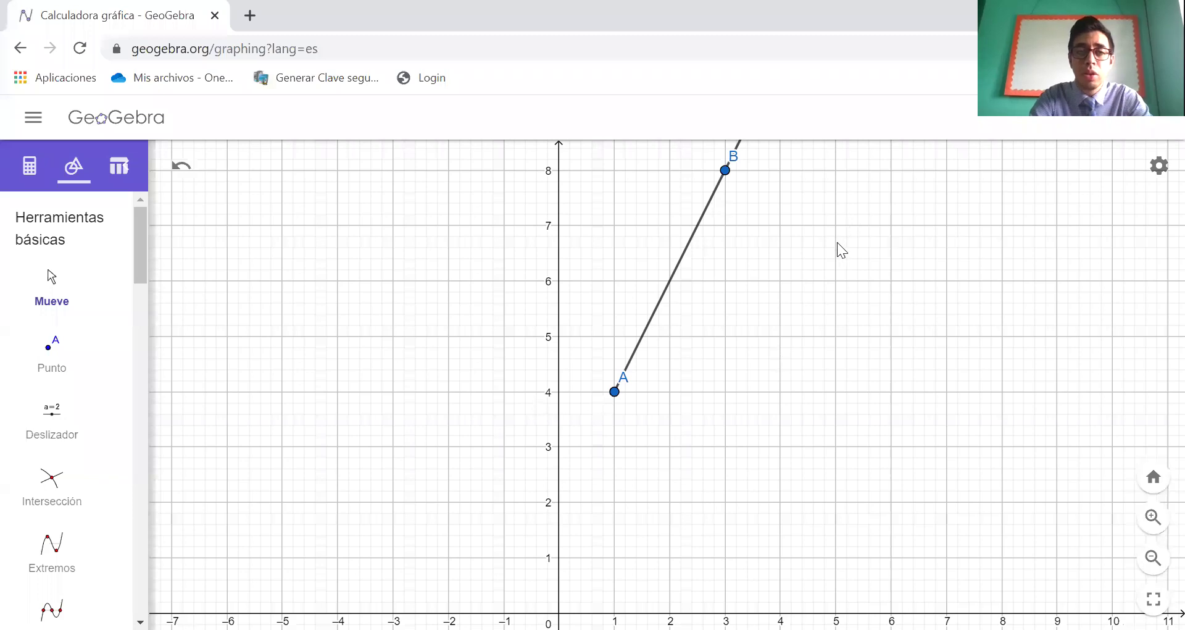
pyautogui.scroll(-2, 789, 451)
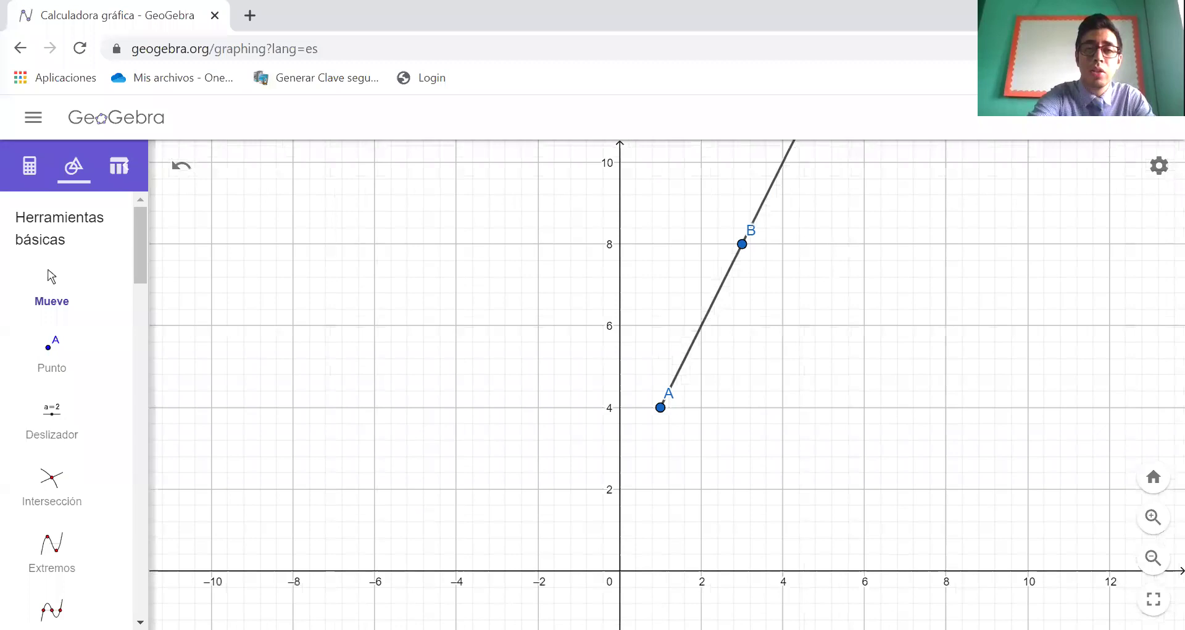
pyautogui.scroll(3, 840, 247)
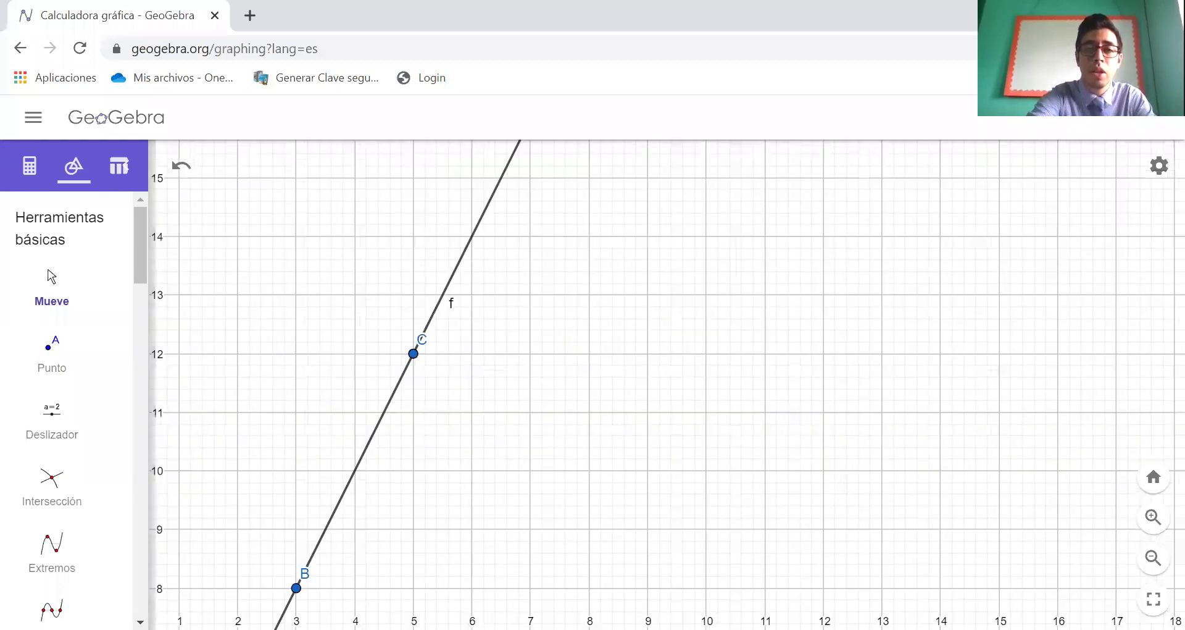
pyautogui.scroll(-4, 840, 247)
pyautogui.scroll(-4, 793, 436)
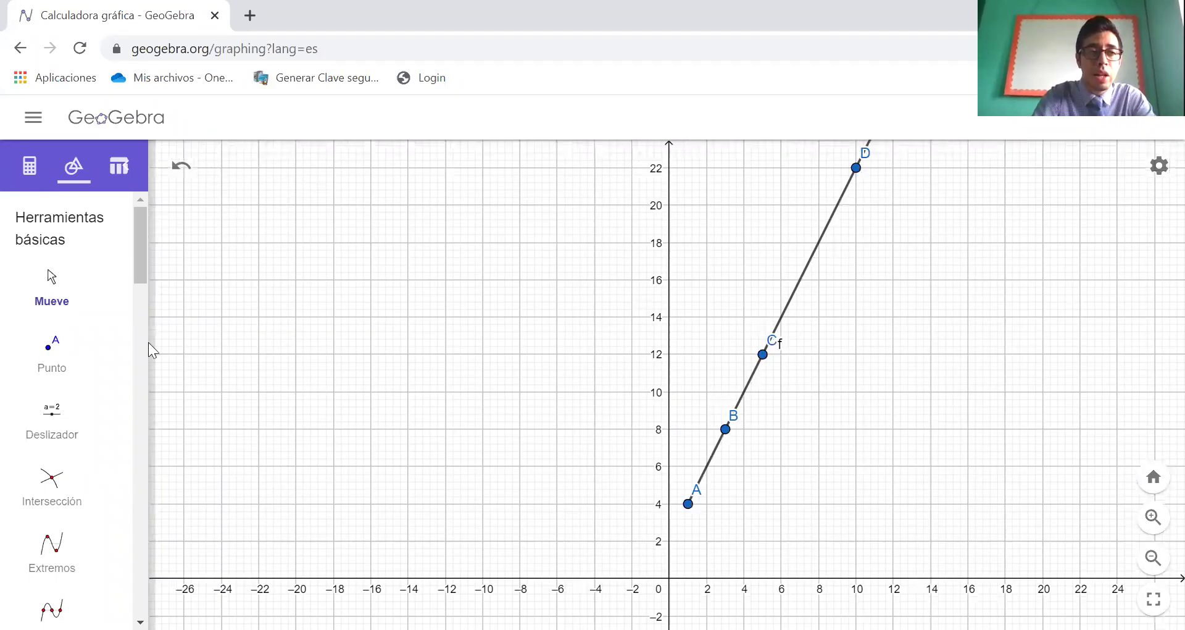
# Add the text label "(1, 4)" beside point A with the Texto tool
pyautogui.scroll(-5, 148, 342)
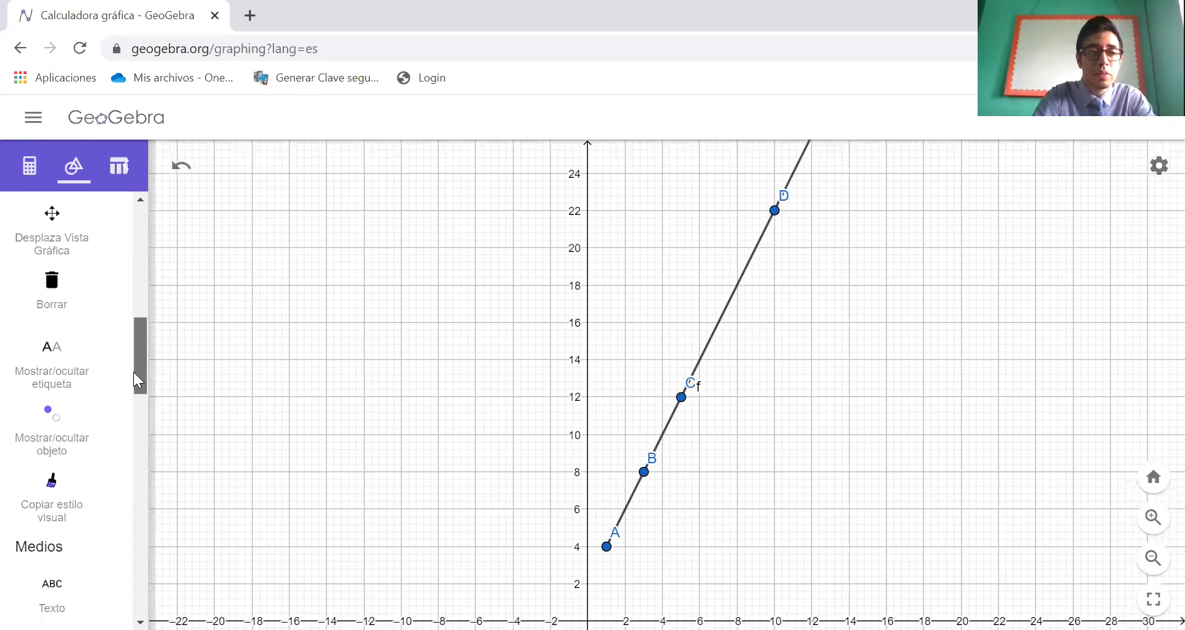
pyautogui.scroll(-5, 143, 476)
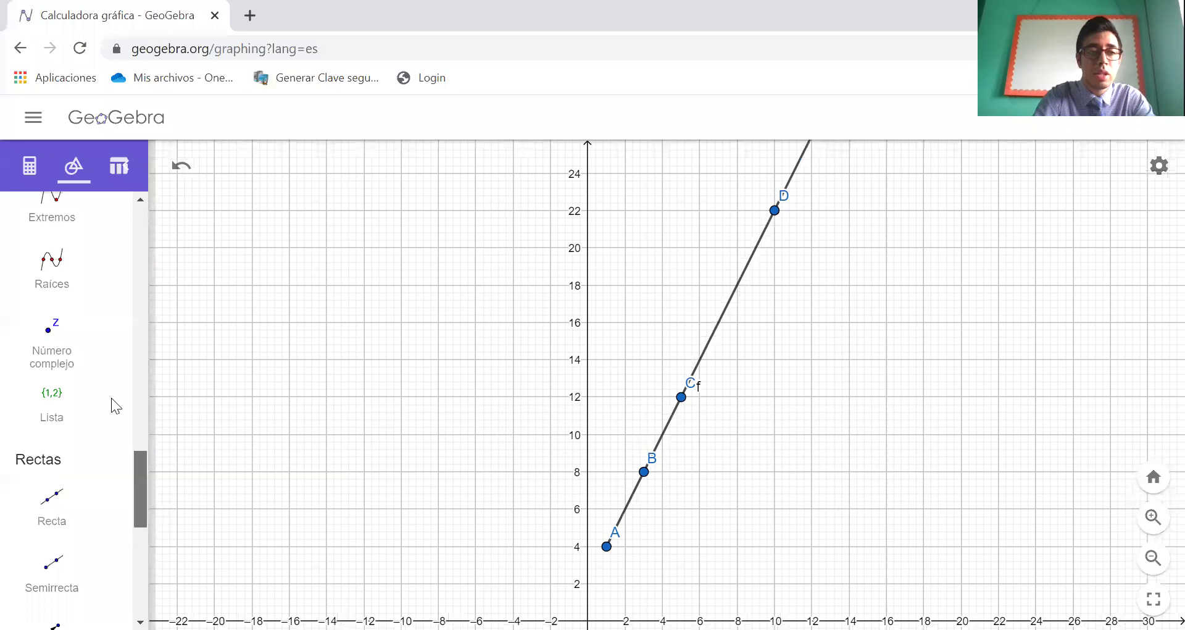
pyautogui.scroll(5, 46, 472)
pyautogui.click(50, 475)
pyautogui.click(631, 554)
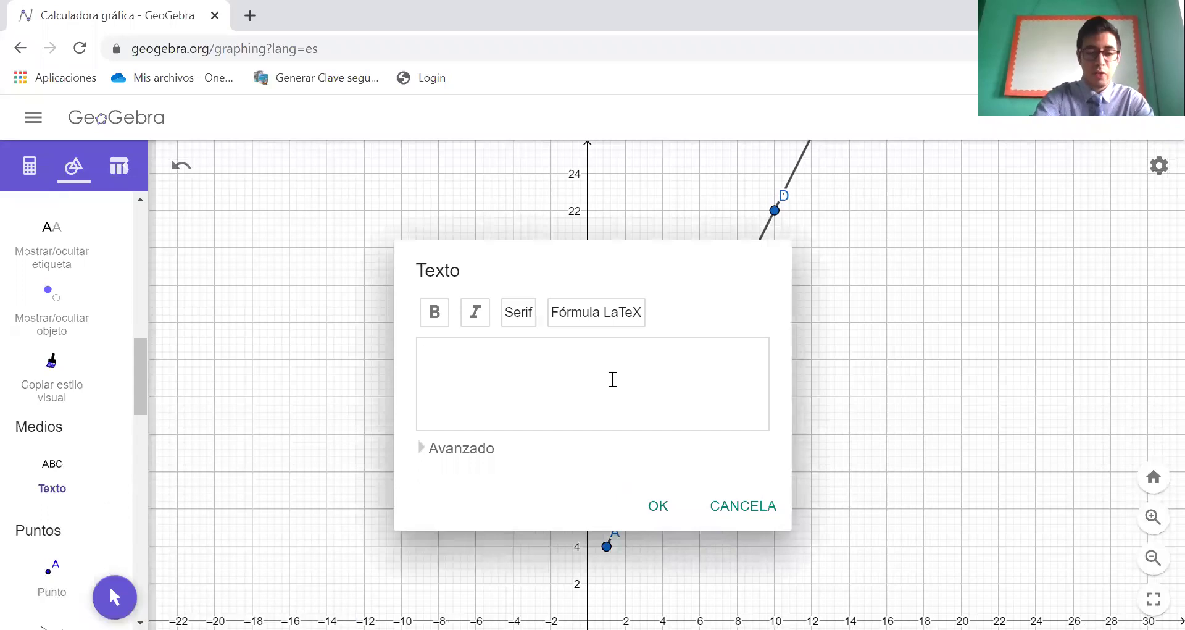
pyautogui.write('()')
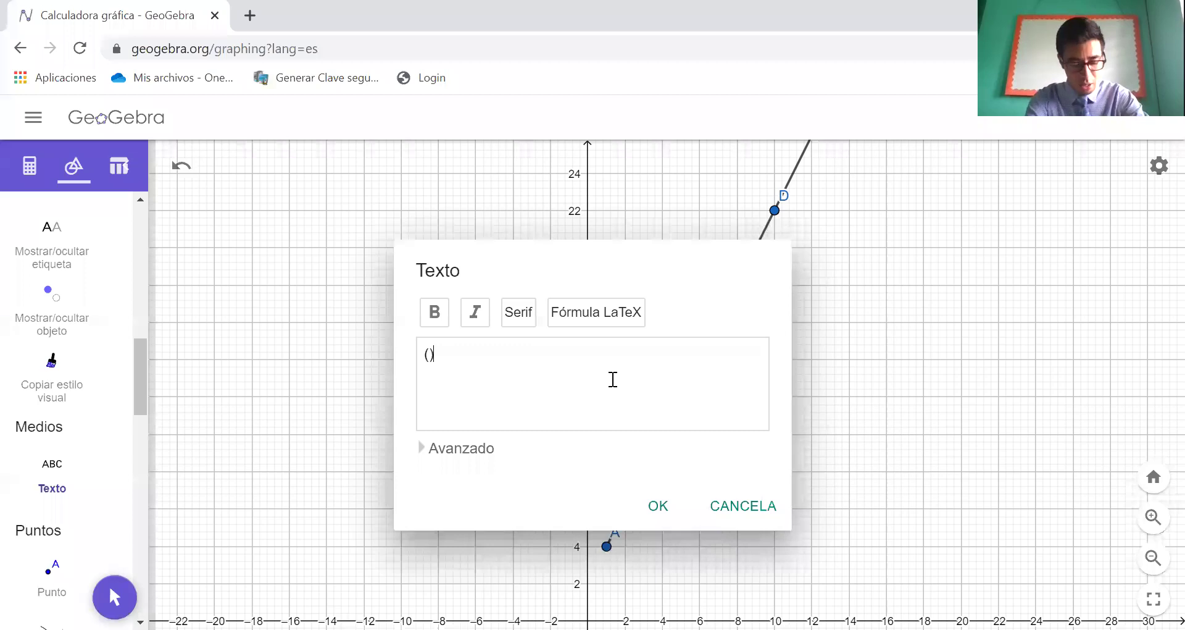
pyautogui.write('1, 4')
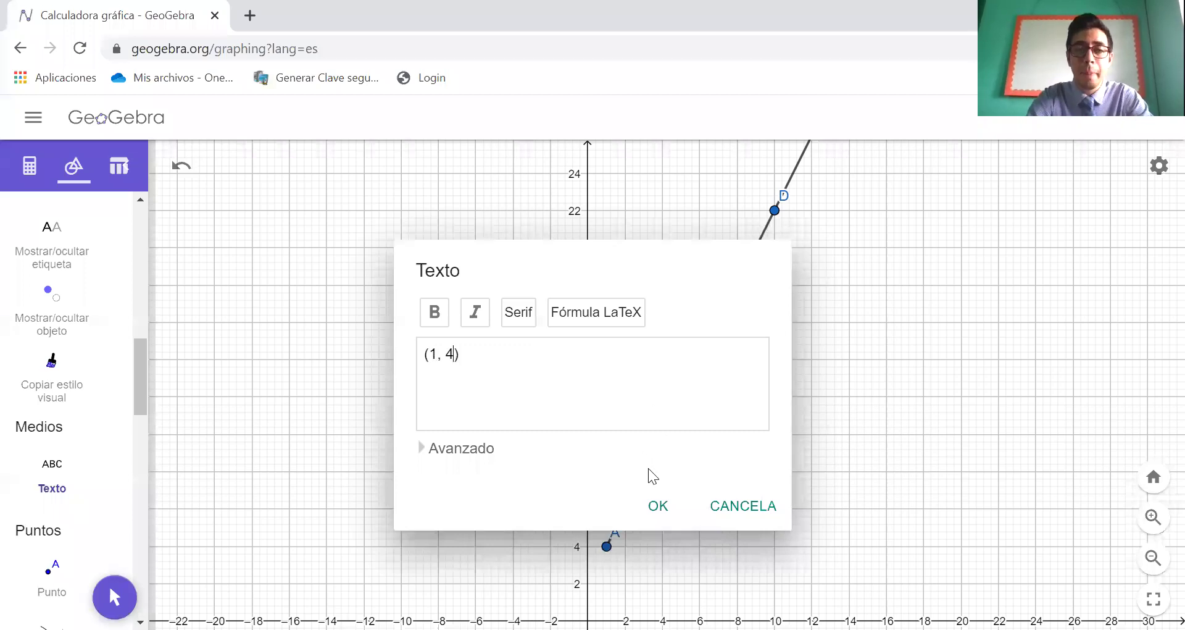
pyautogui.click(658, 512)
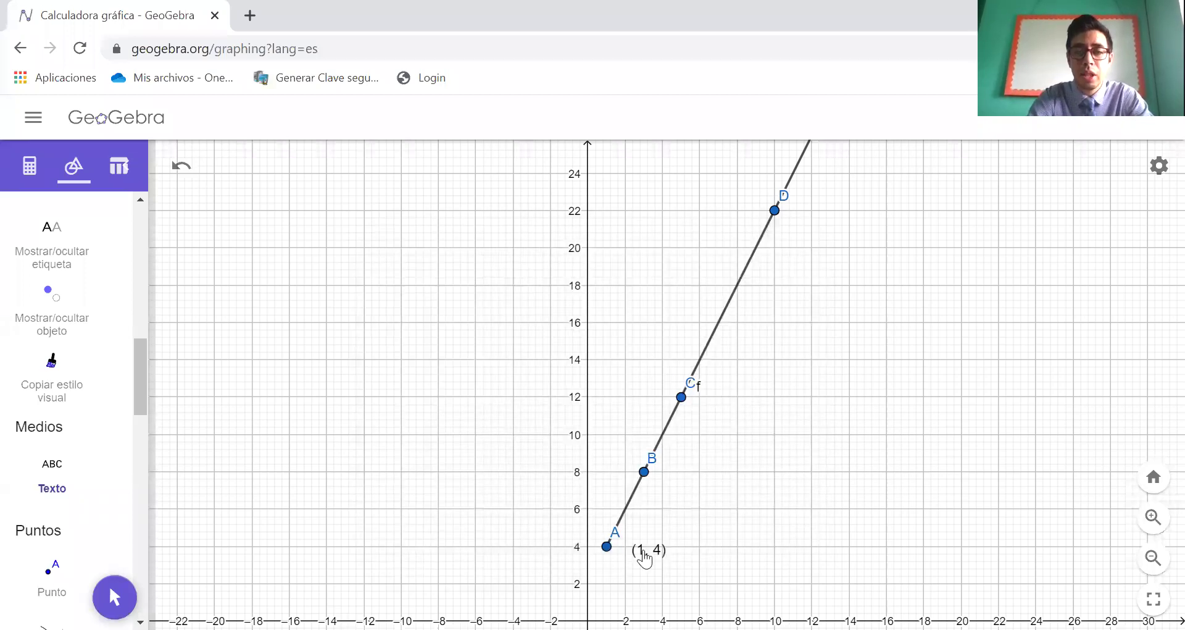
# Shift the "(1, 4)" label slightly down, and add the text label "(3, 8)" just below and beside point B
pyautogui.moveTo(645, 558); pyautogui.dragTo(643, 562)
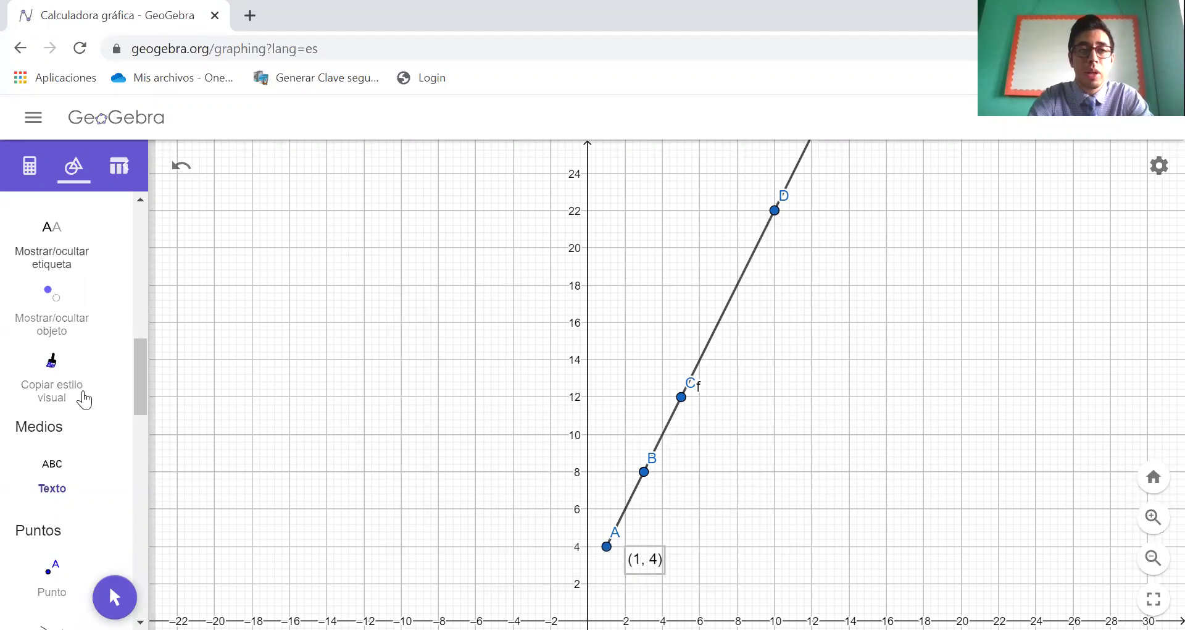
pyautogui.click(664, 479)
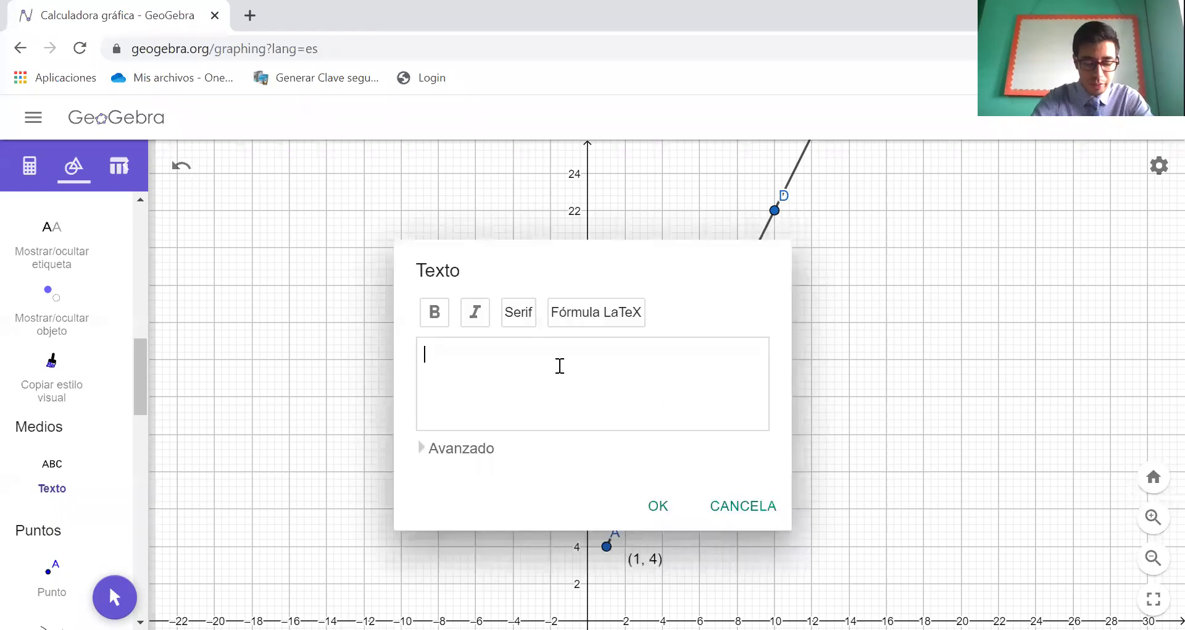
pyautogui.write('3')
pyautogui.press('BackSpace')
pyautogui.write('(')
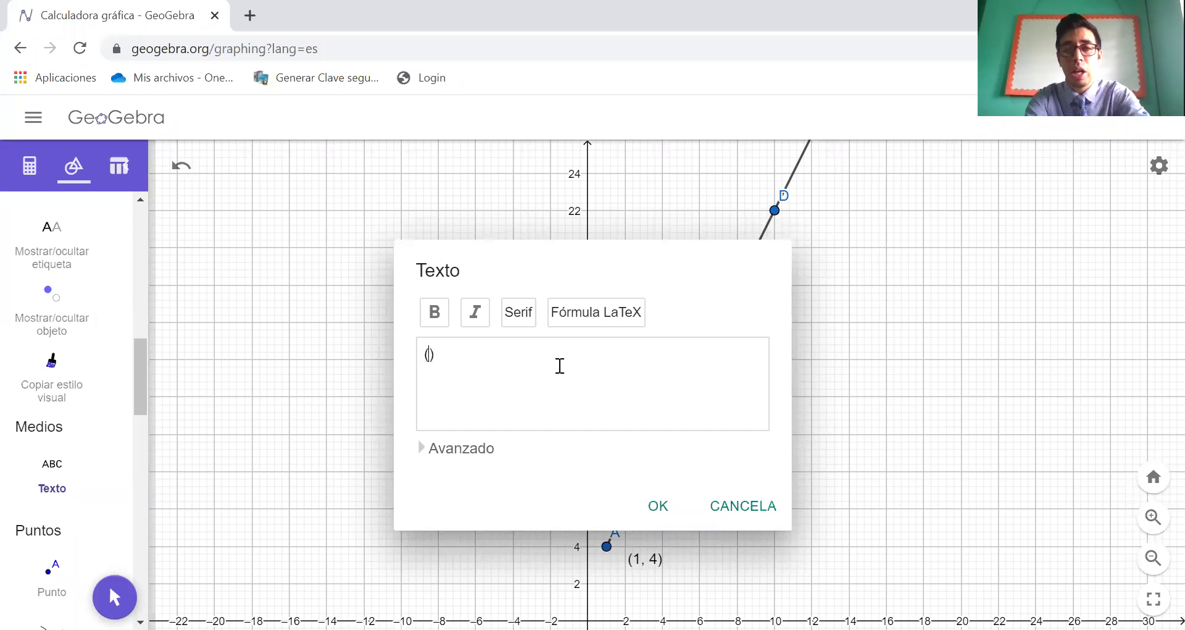
pyautogui.write('3,')
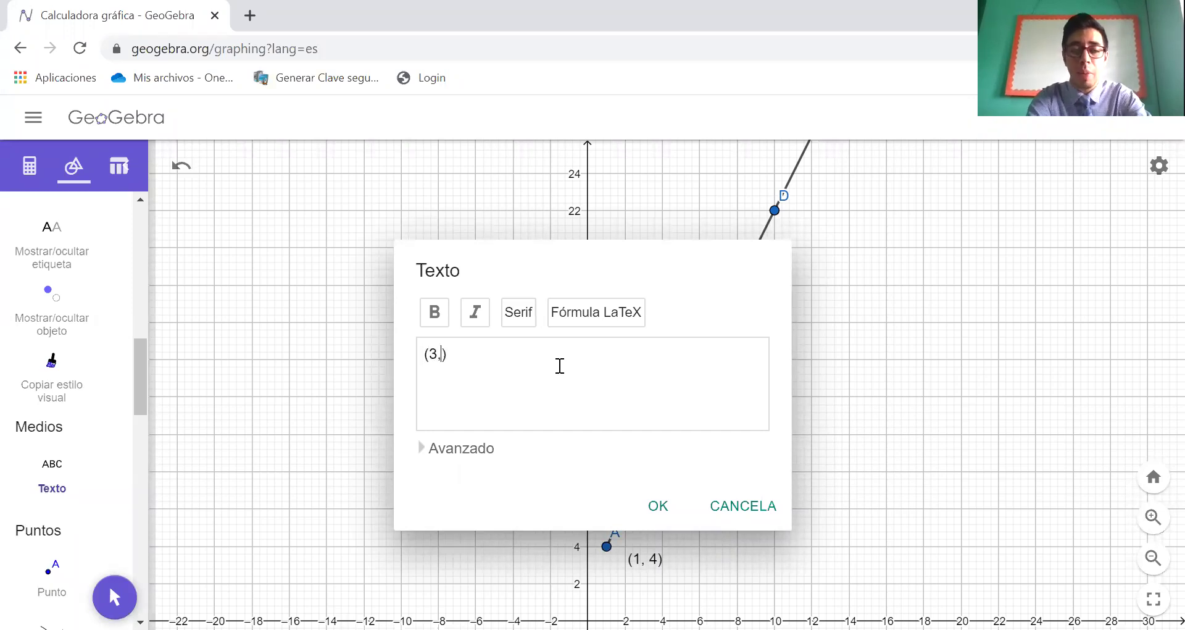
pyautogui.write(' 8')
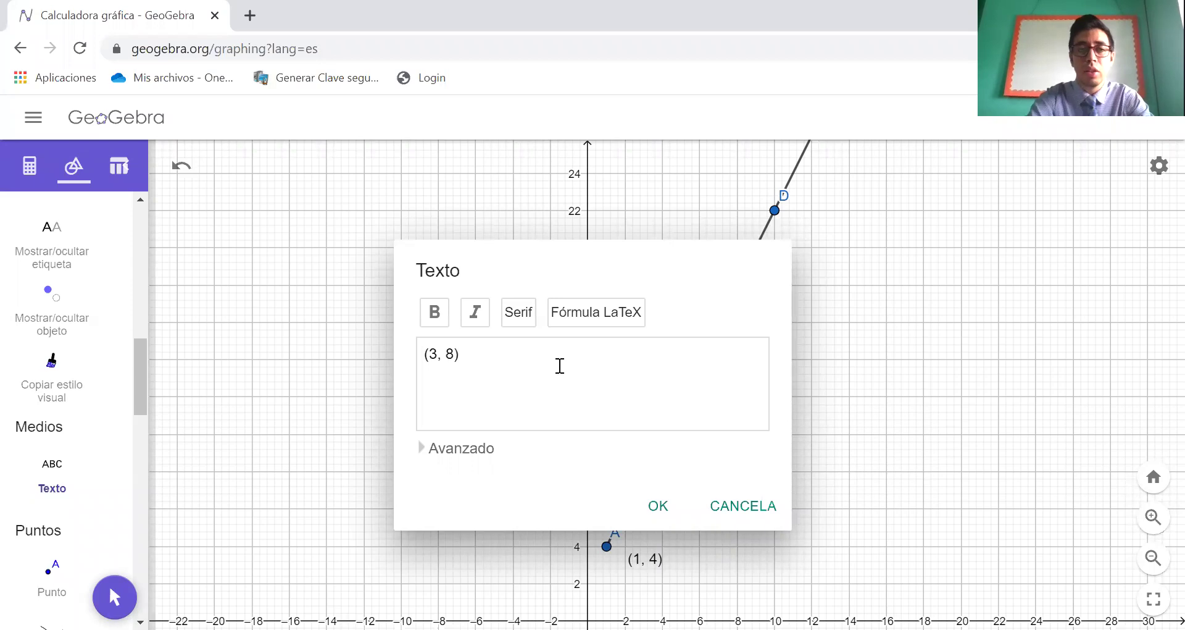
pyautogui.click(679, 515)
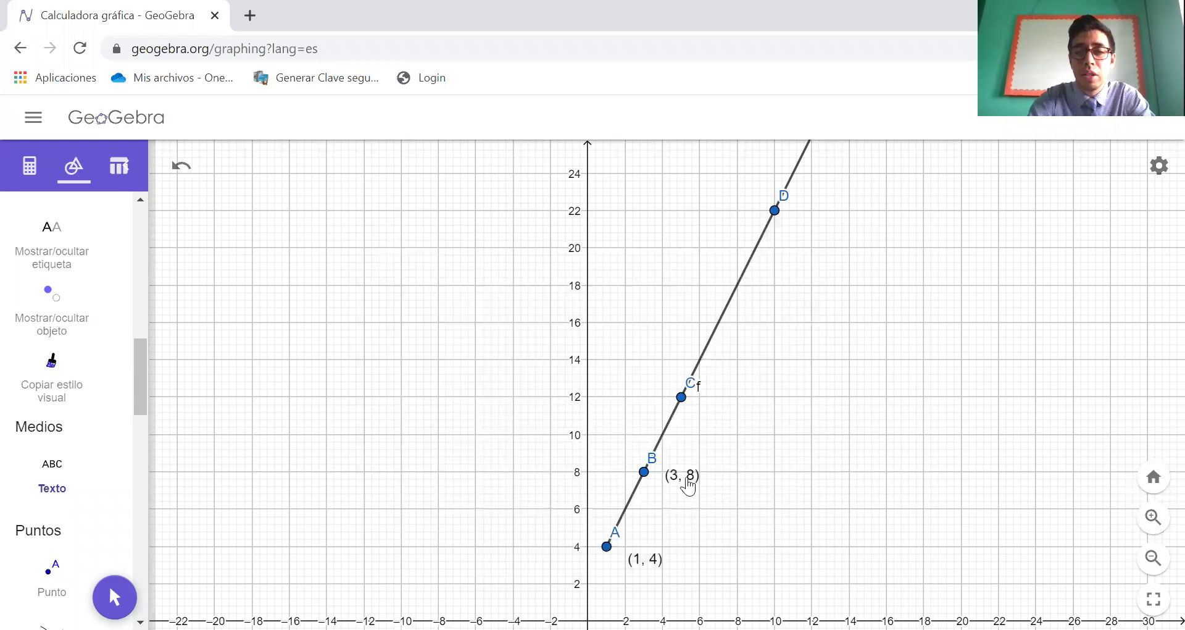
pyautogui.moveTo(692, 494); pyautogui.dragTo(694, 503)
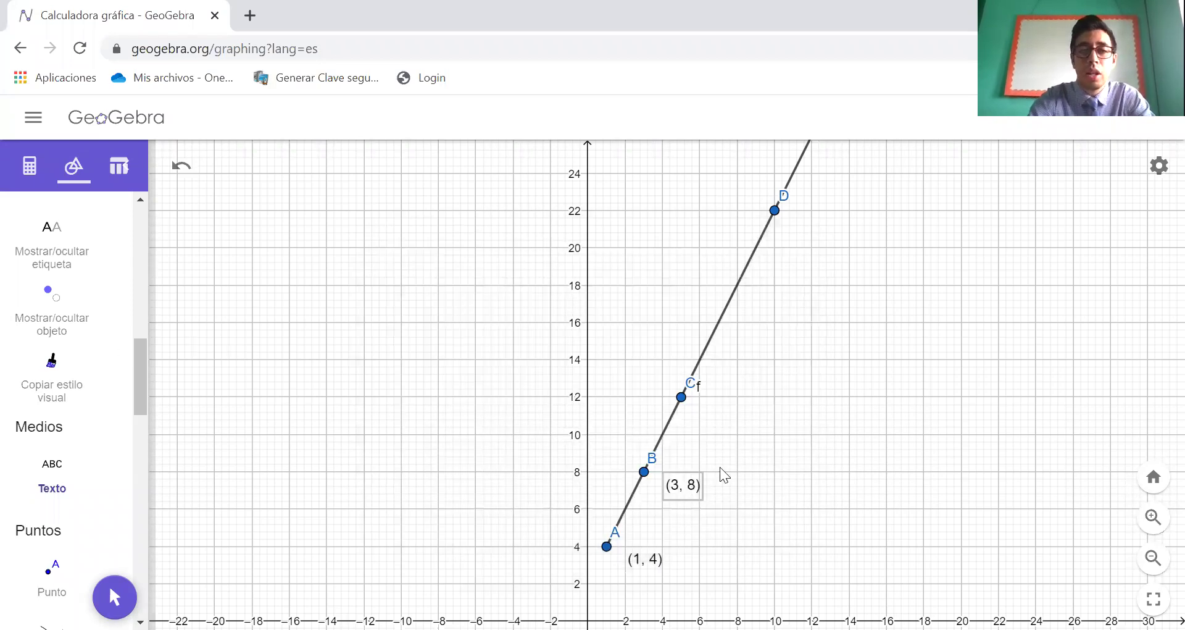
# Add the text label "(5, 12)" beside point C and the label "(10, 22)" beside point D
pyautogui.click(702, 414)
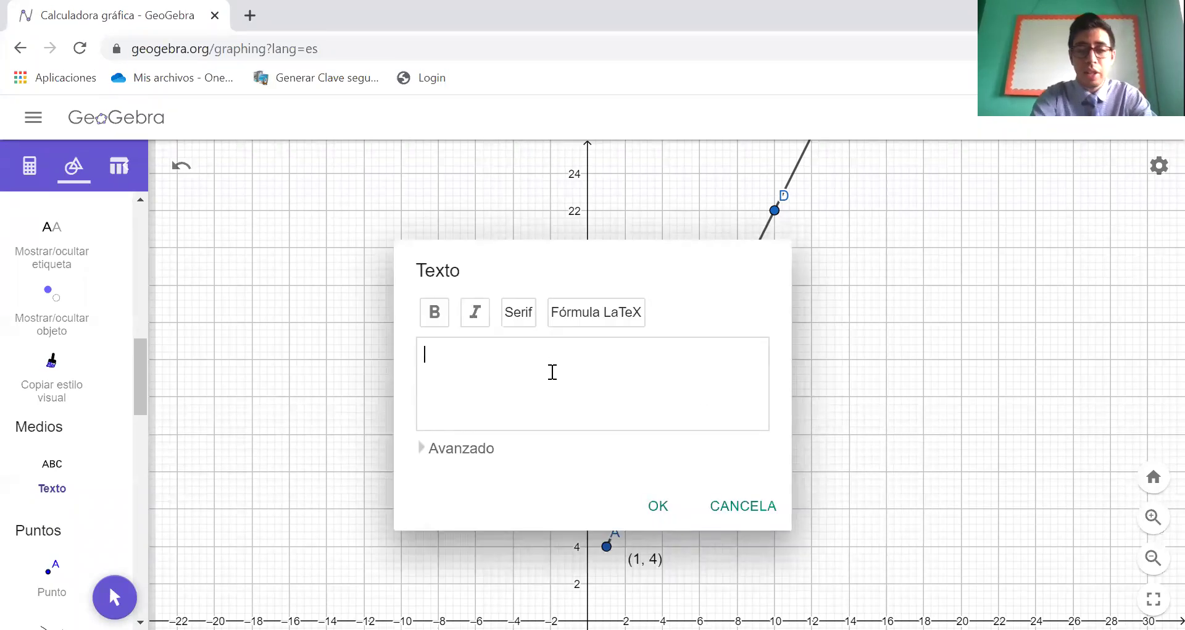
pyautogui.write('(5, 12')
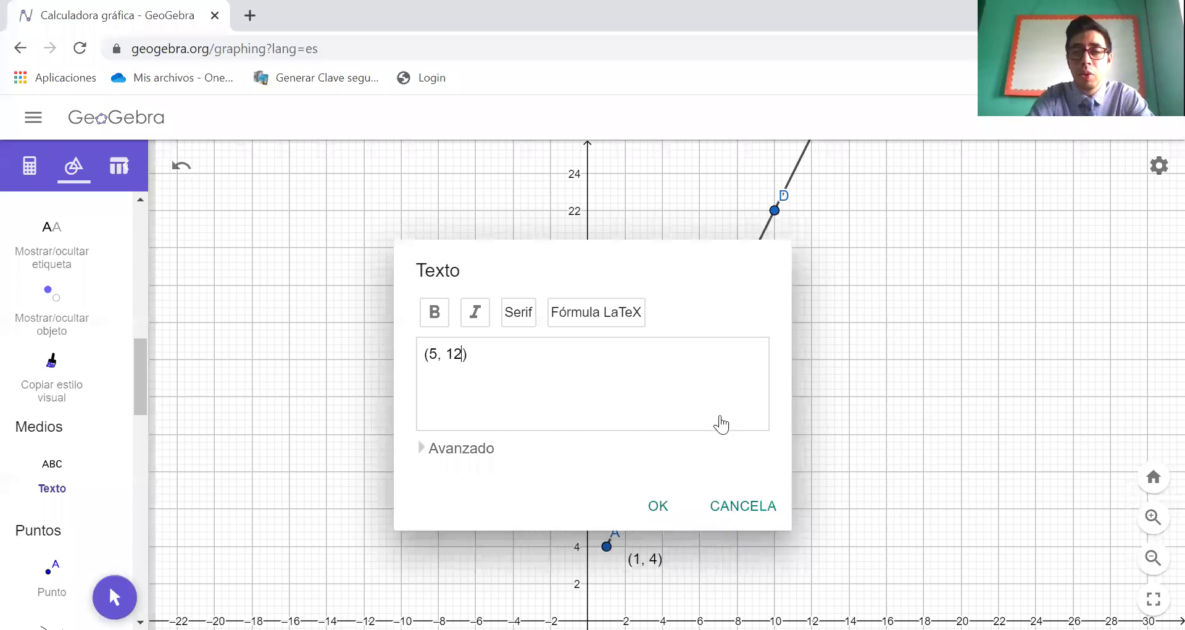
pyautogui.click(787, 220)
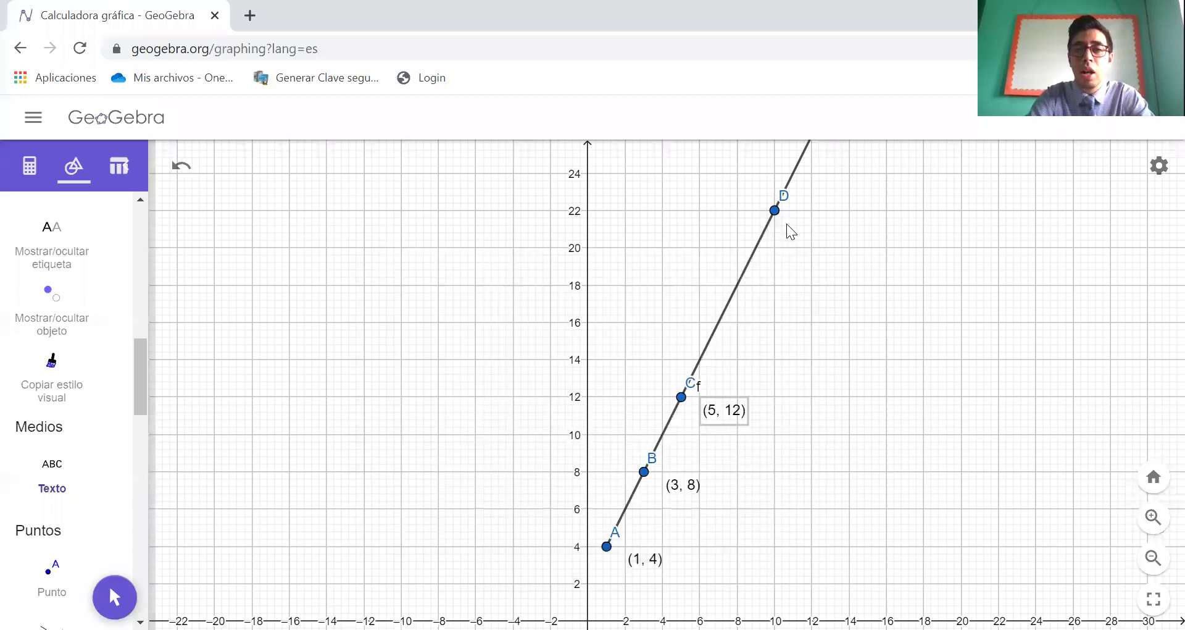
pyautogui.click(577, 367)
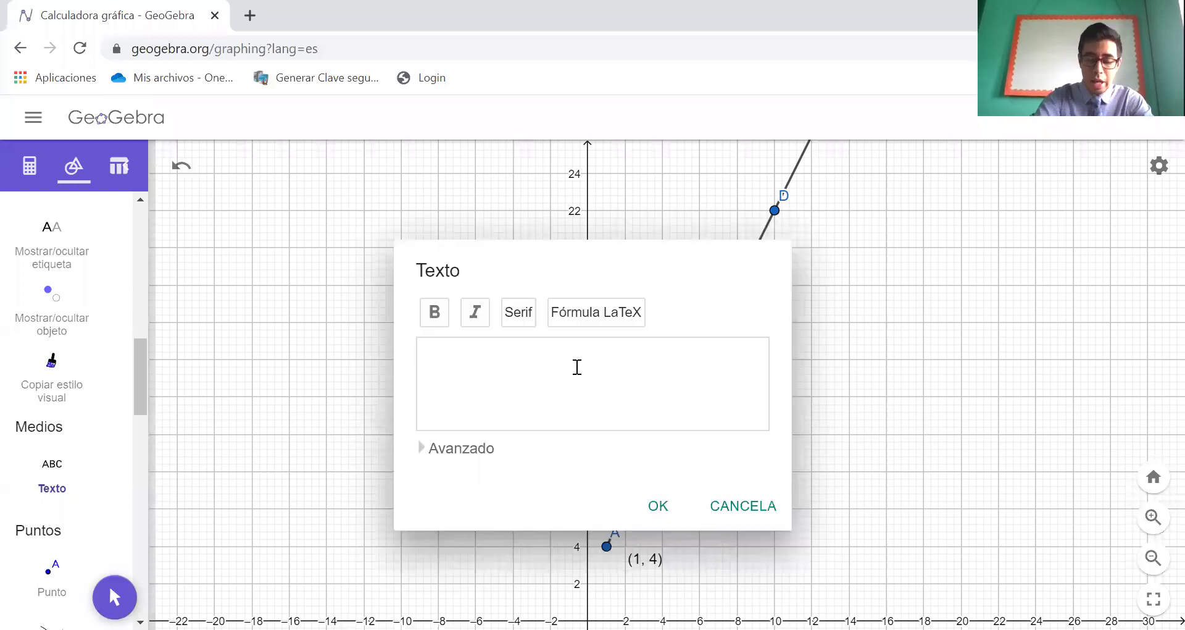
pyautogui.write('(')
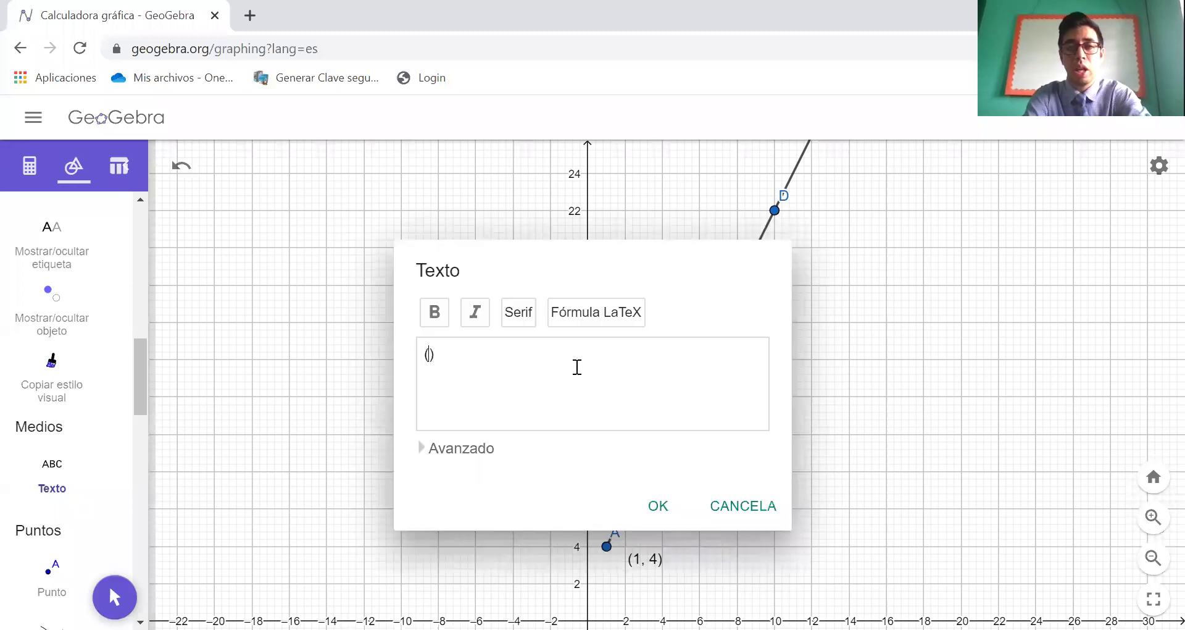
pyautogui.write('10.22')
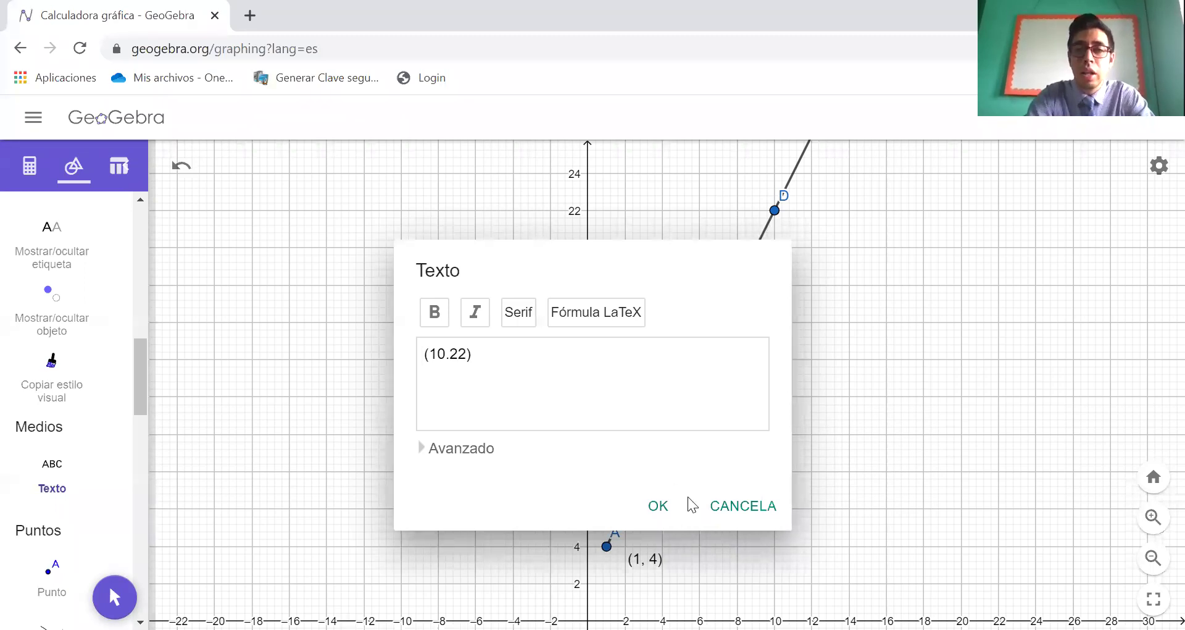
pyautogui.click(828, 227)
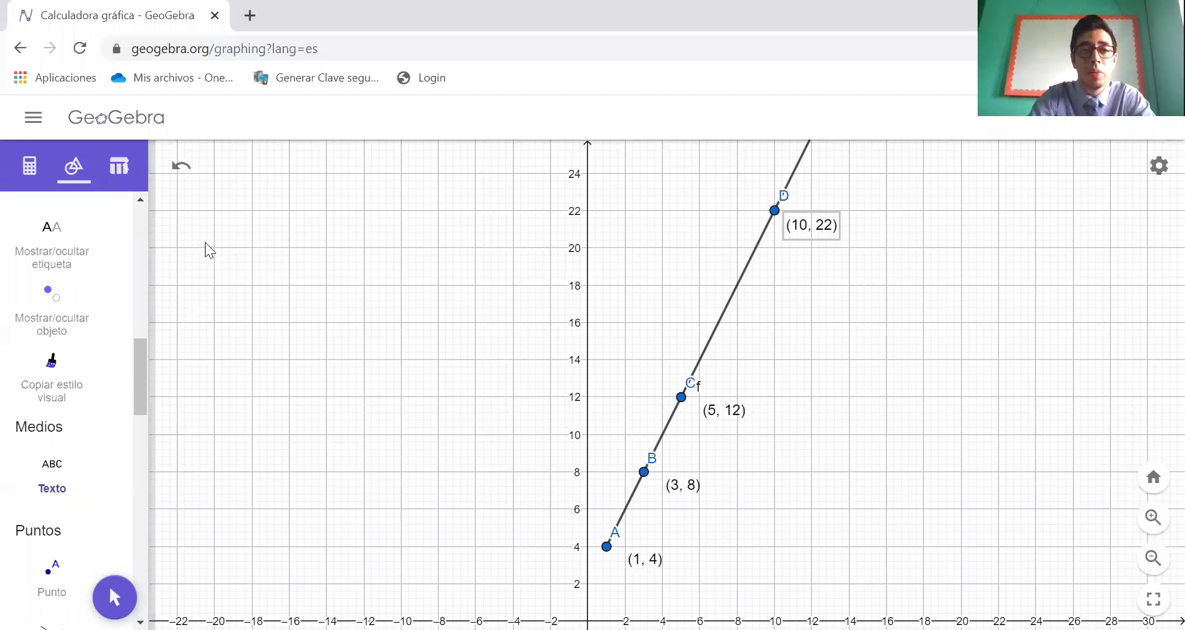
# Add a text in the empty area left of the y-axis writing the slope as m= 8 - 4 over 3 - 1 = 2
pyautogui.click(508, 387)
pyautogui.write('m=')
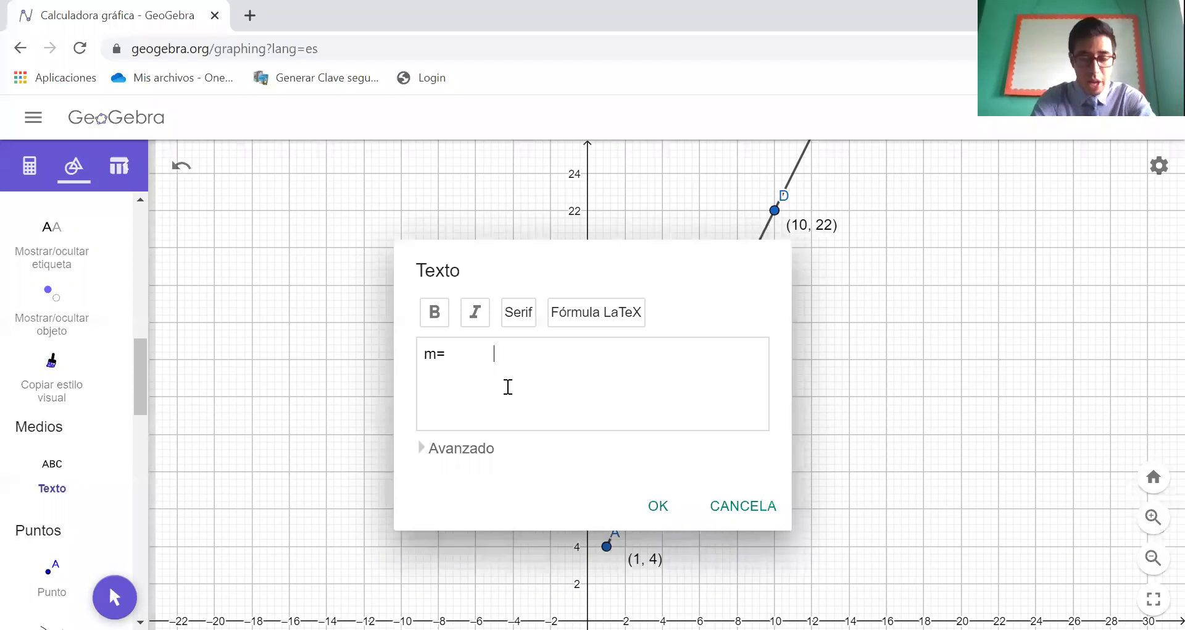
pyautogui.write('8 -')
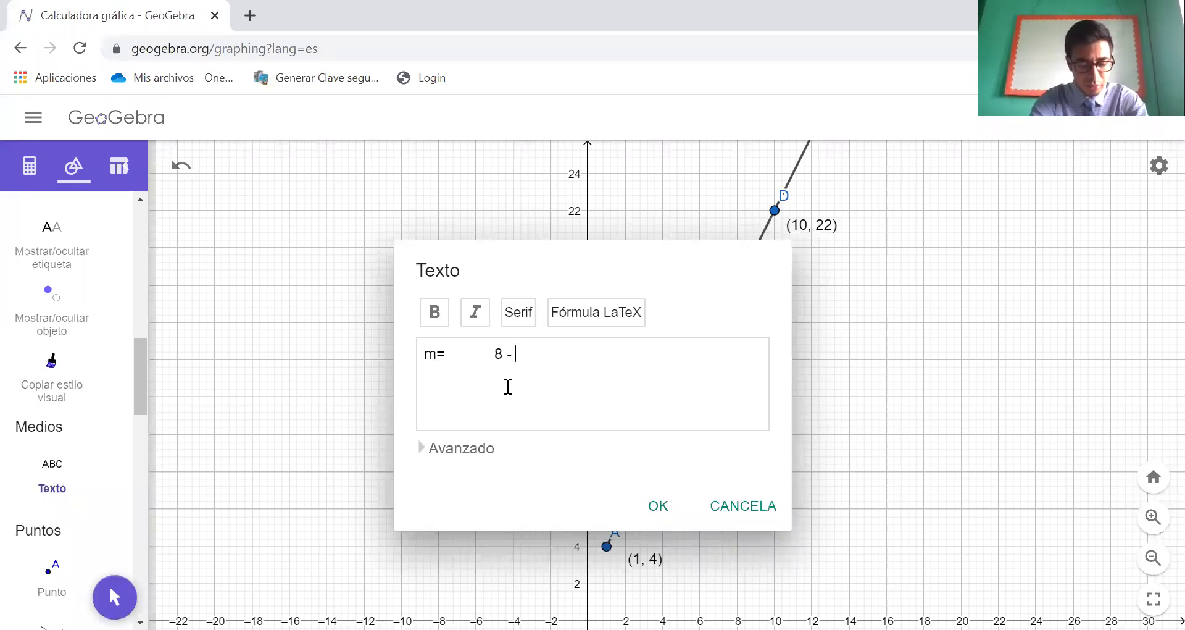
pyautogui.write(' 4')
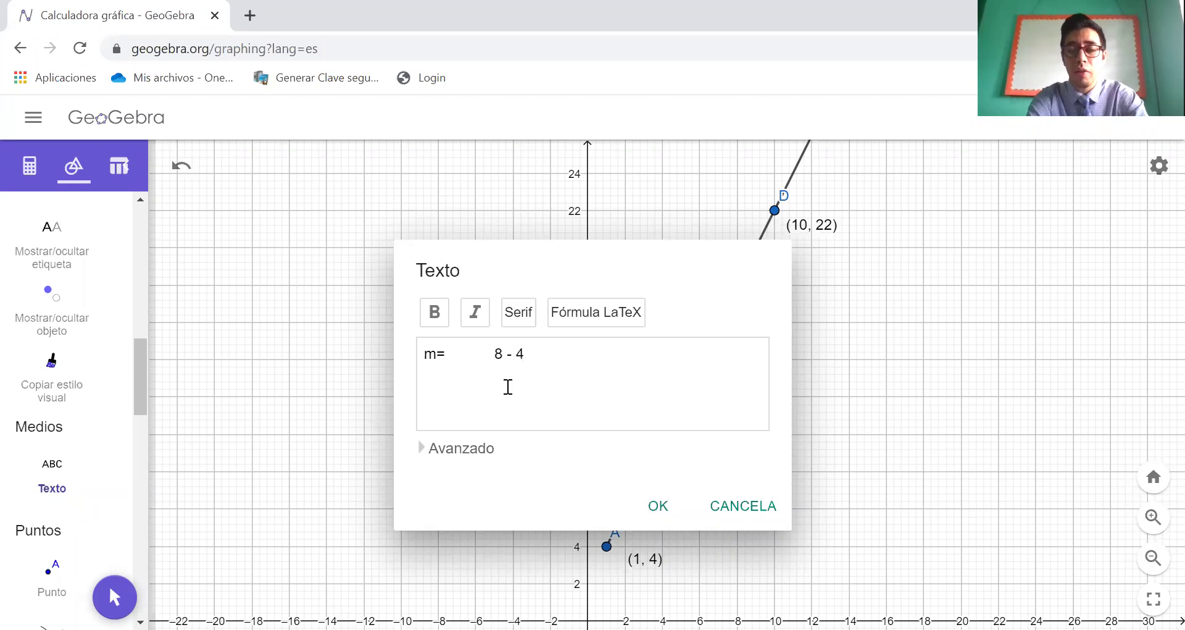
pyautogui.press('Return')
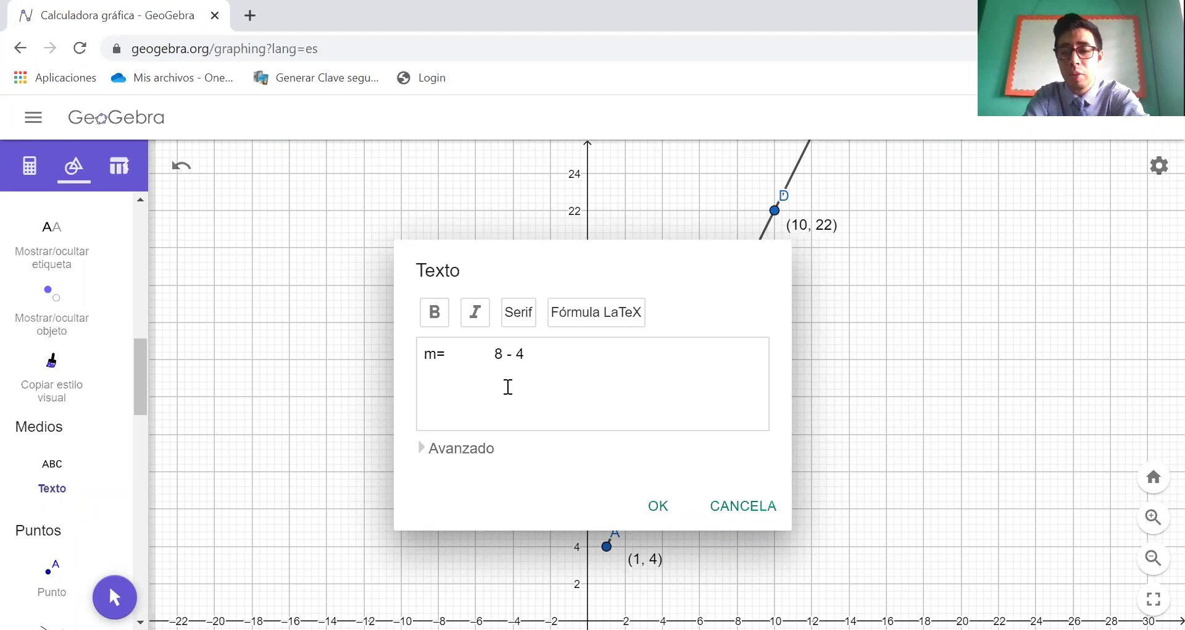
pyautogui.write('_____')
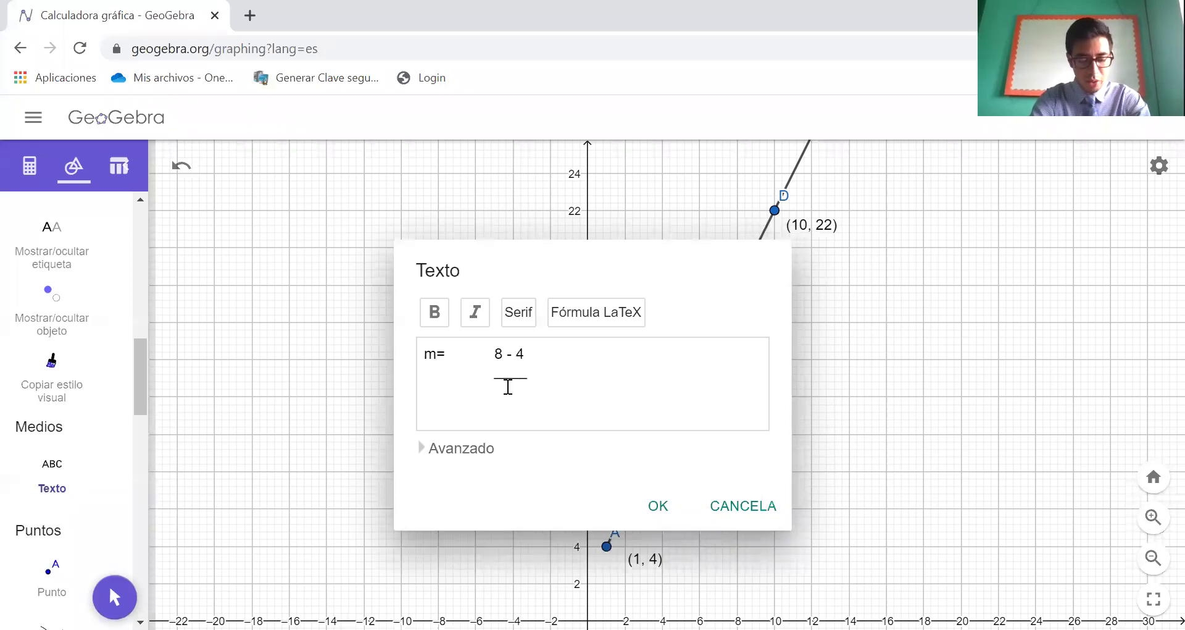
pyautogui.write('3')
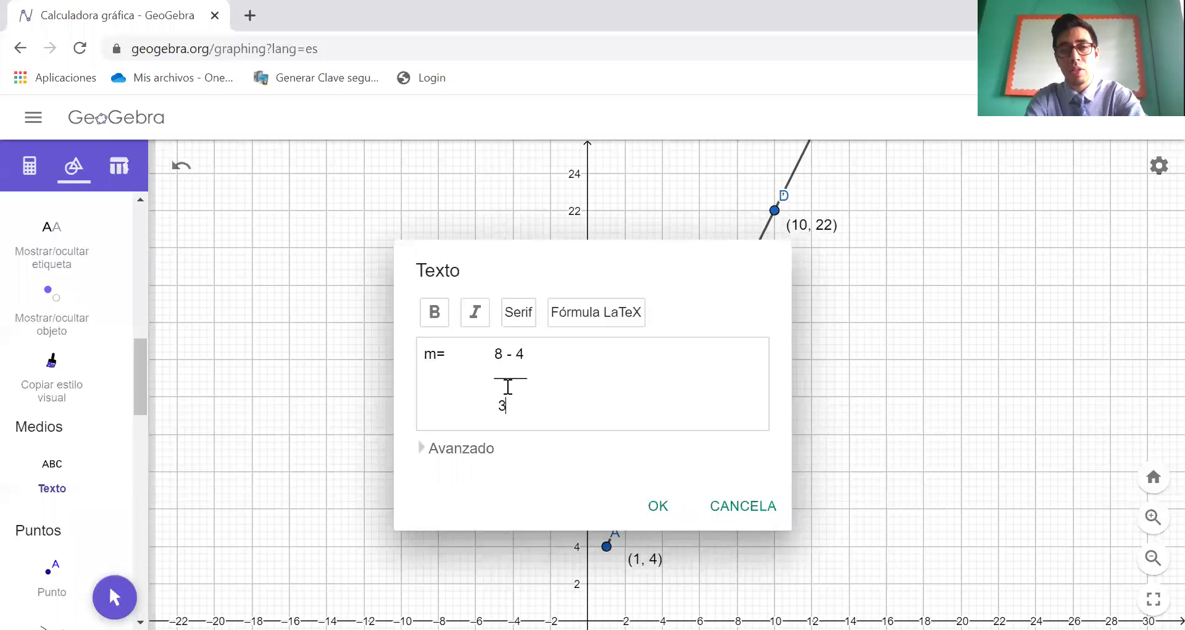
pyautogui.write(' - 1')
pyautogui.click(564, 375)
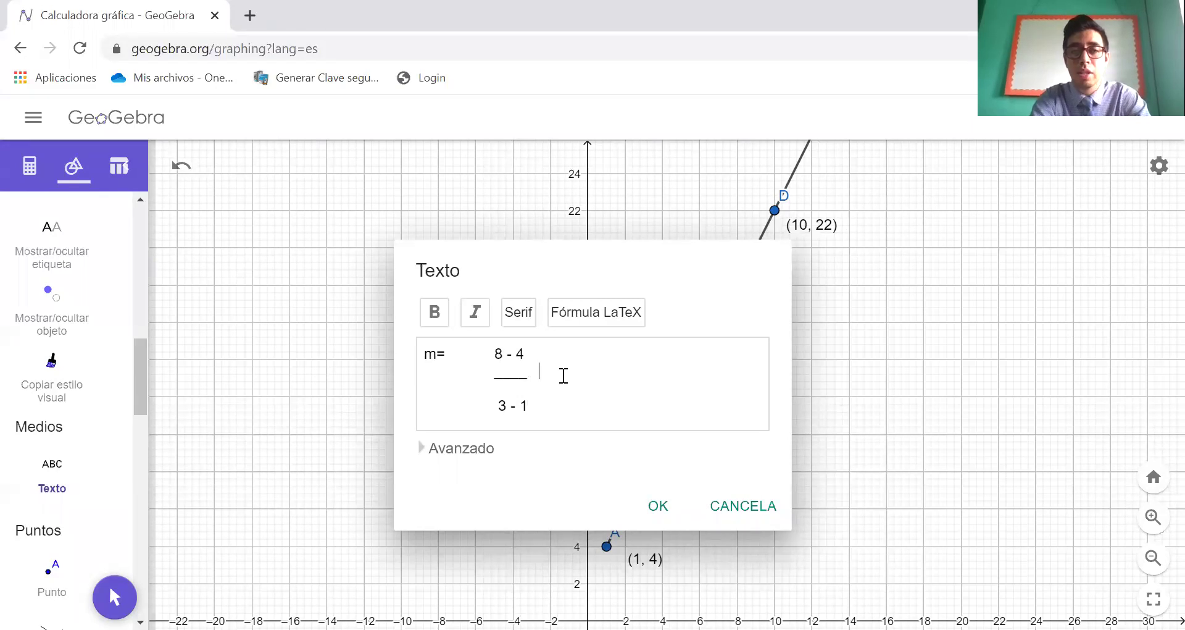
pyautogui.write('=')
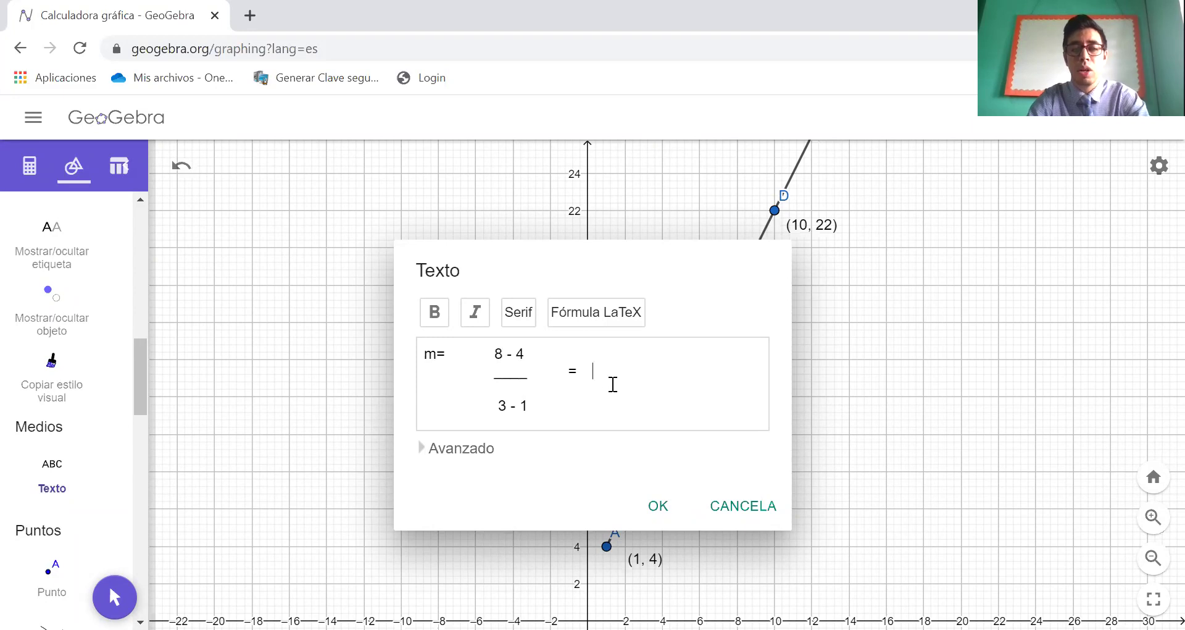
pyautogui.write('2')
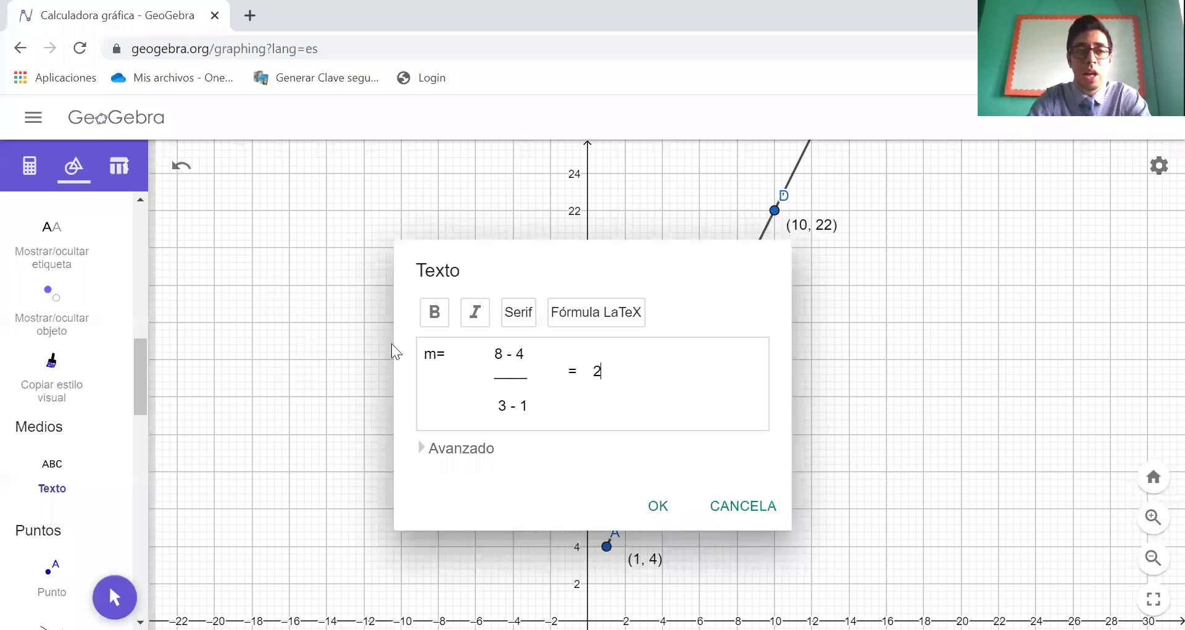
# Edit the slope text to lengthen its fraction bar with two more underscores, and deselect it
pyautogui.click(318, 339)
pyautogui.doubleClick(274, 334)
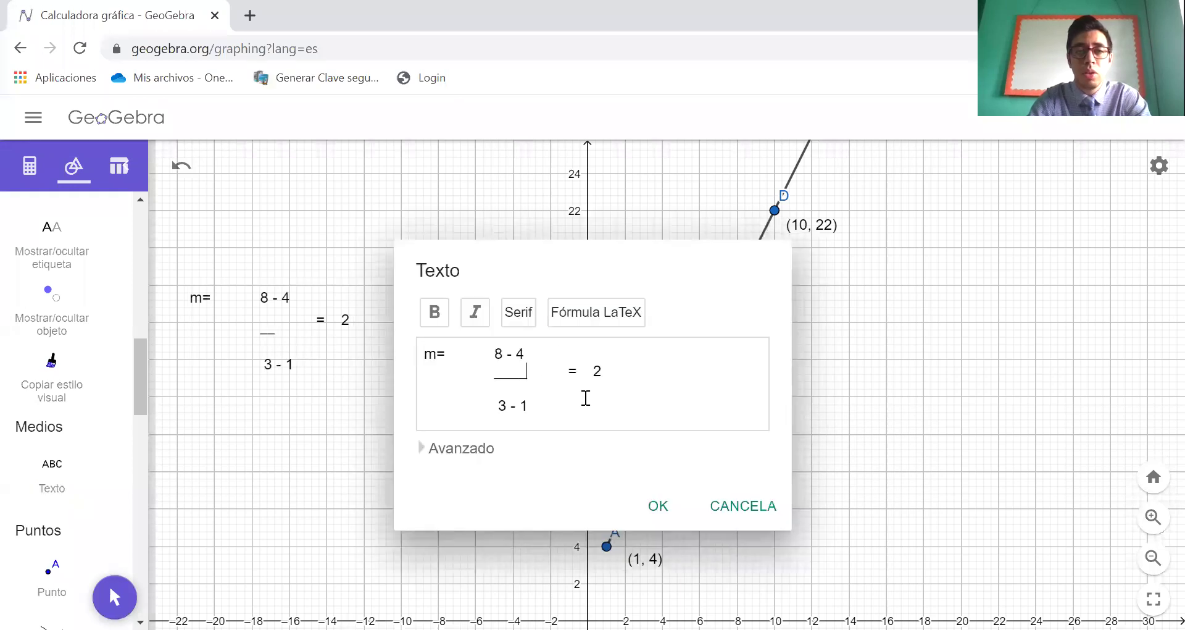
pyautogui.write('__')
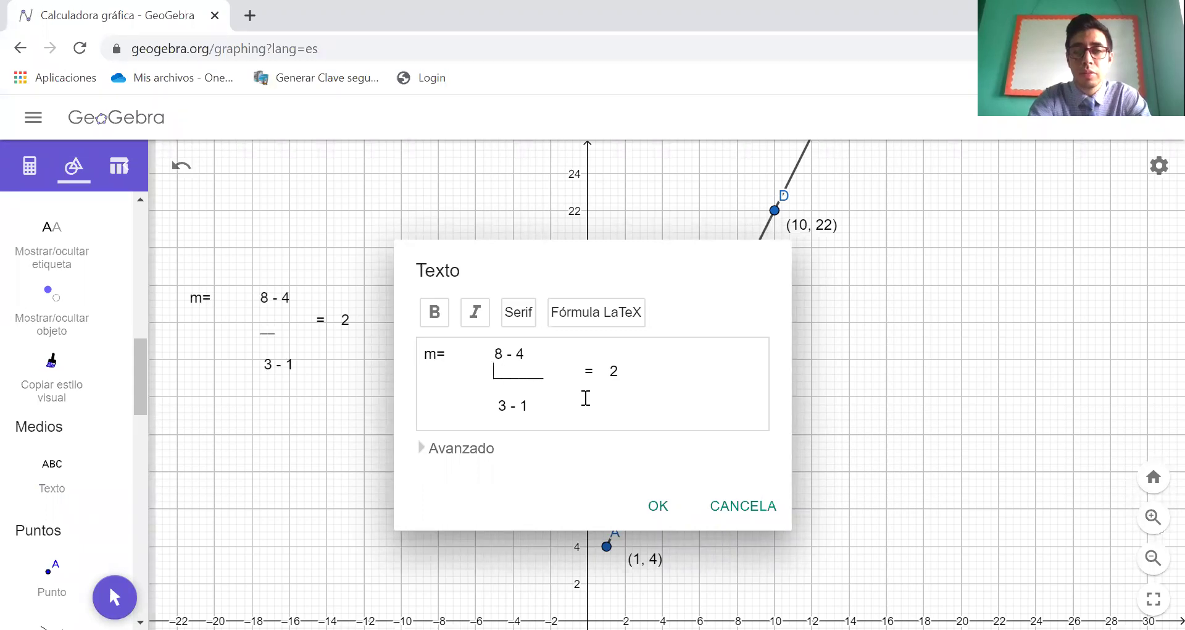
pyautogui.click(668, 515)
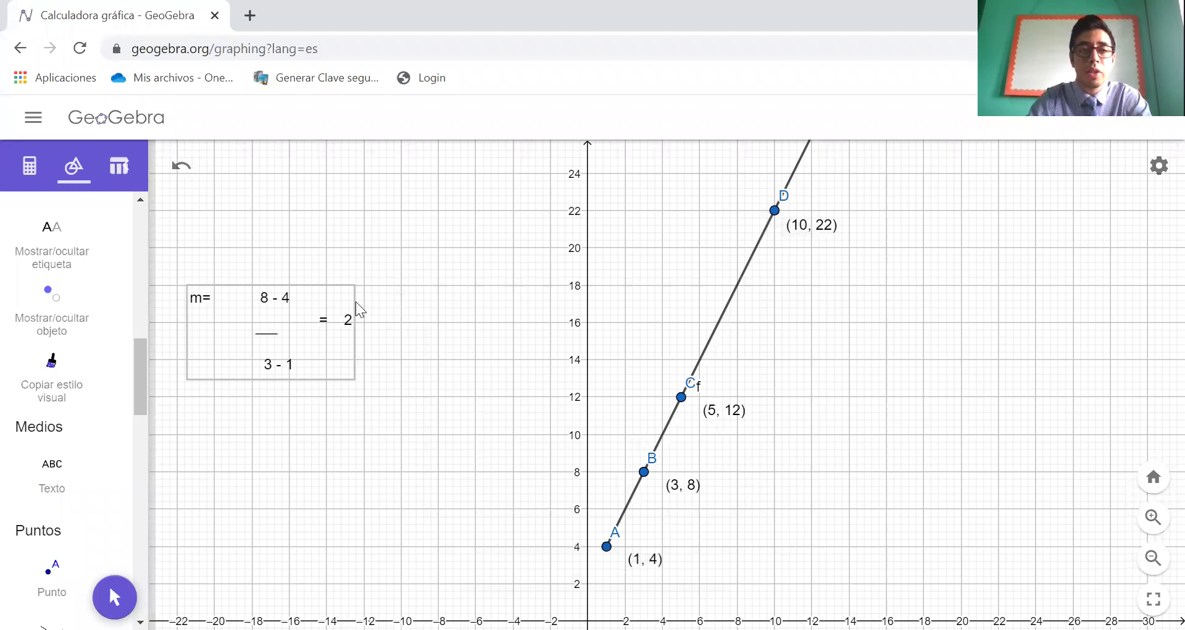
pyautogui.click(407, 310)
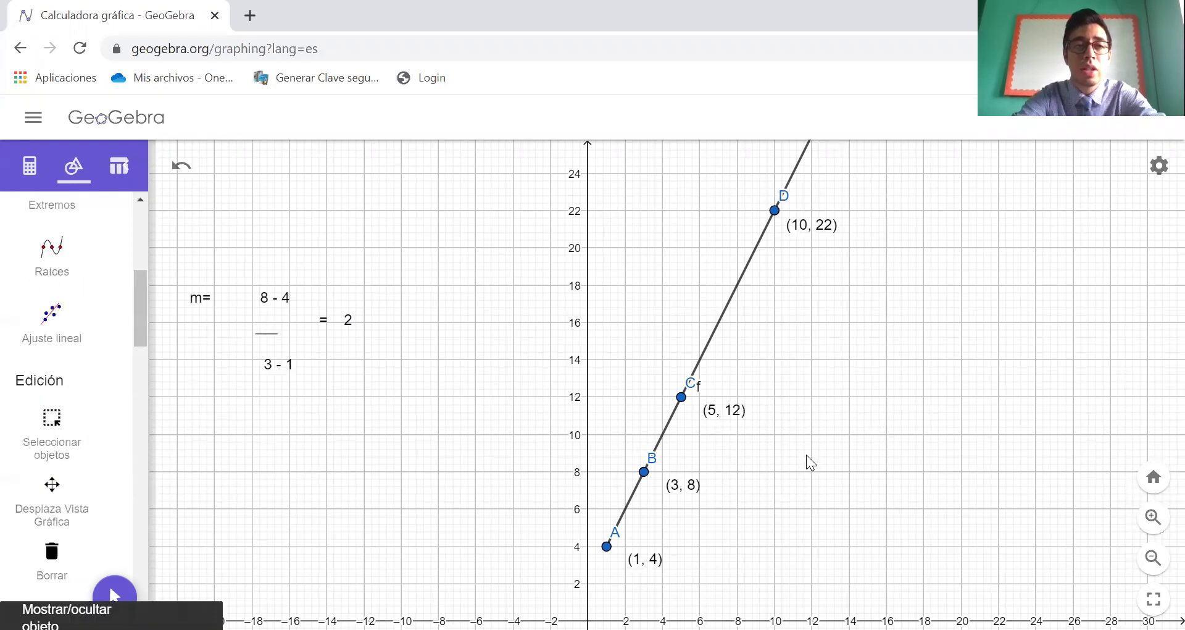
# Draw a ray with the Semirrecta tool from point A through a new point at (0, 2) on the y-axis
pyautogui.press('Escape')
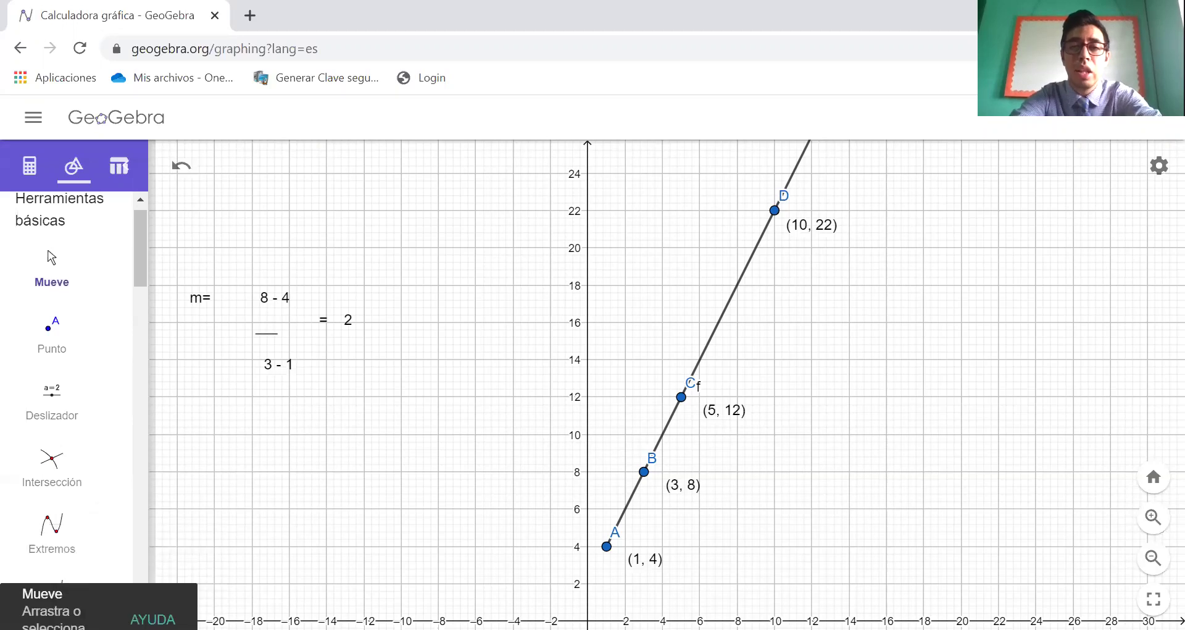
pyautogui.hotkey('ctrl', '+')
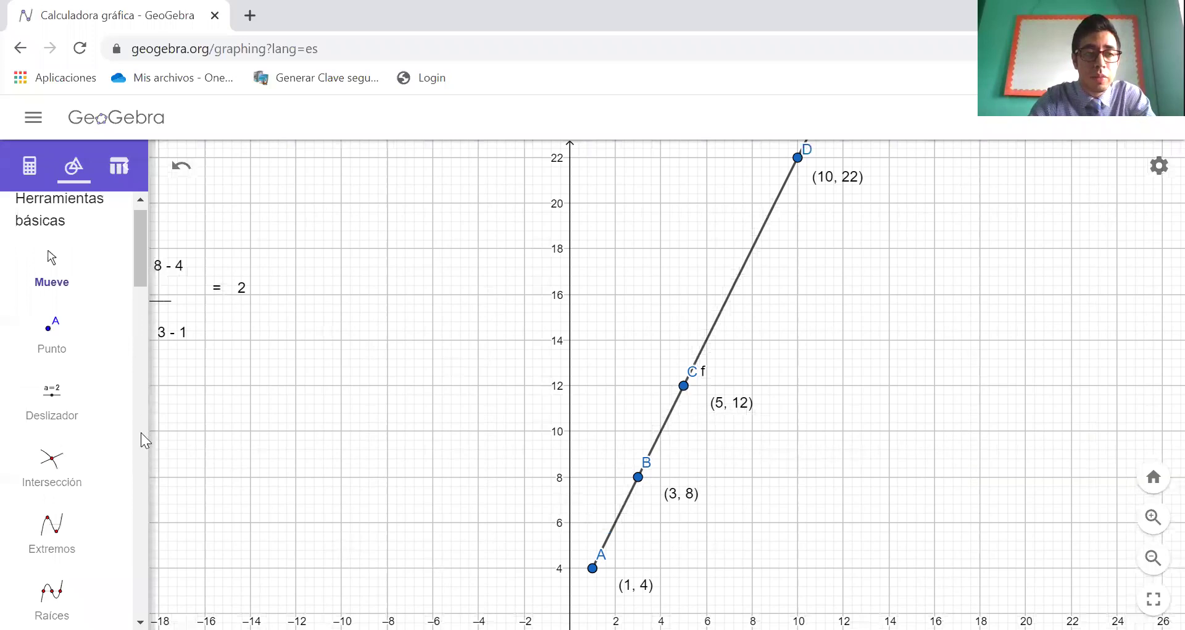
pyautogui.scroll(-5, 141, 447)
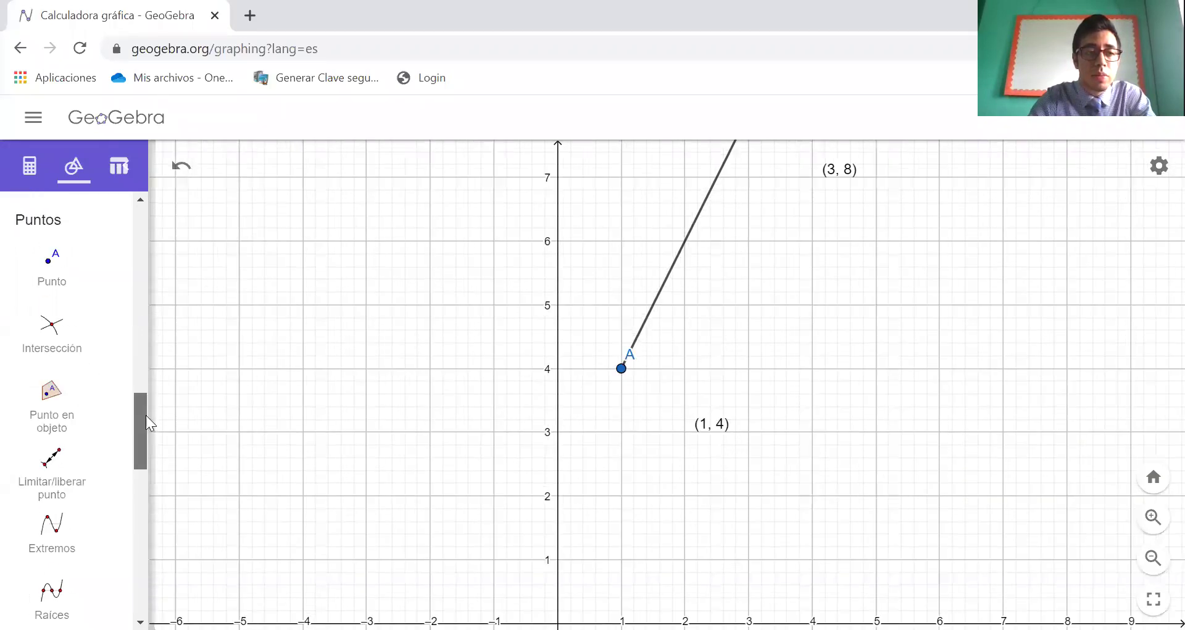
pyautogui.scroll(-8, 148, 512)
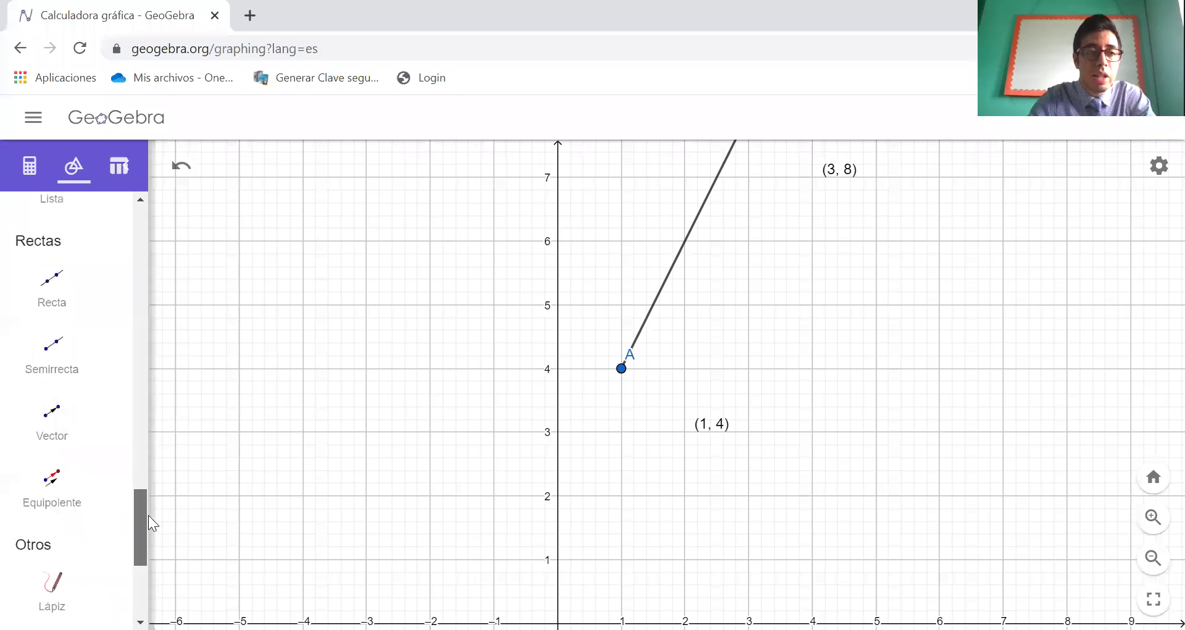
pyautogui.click(68, 364)
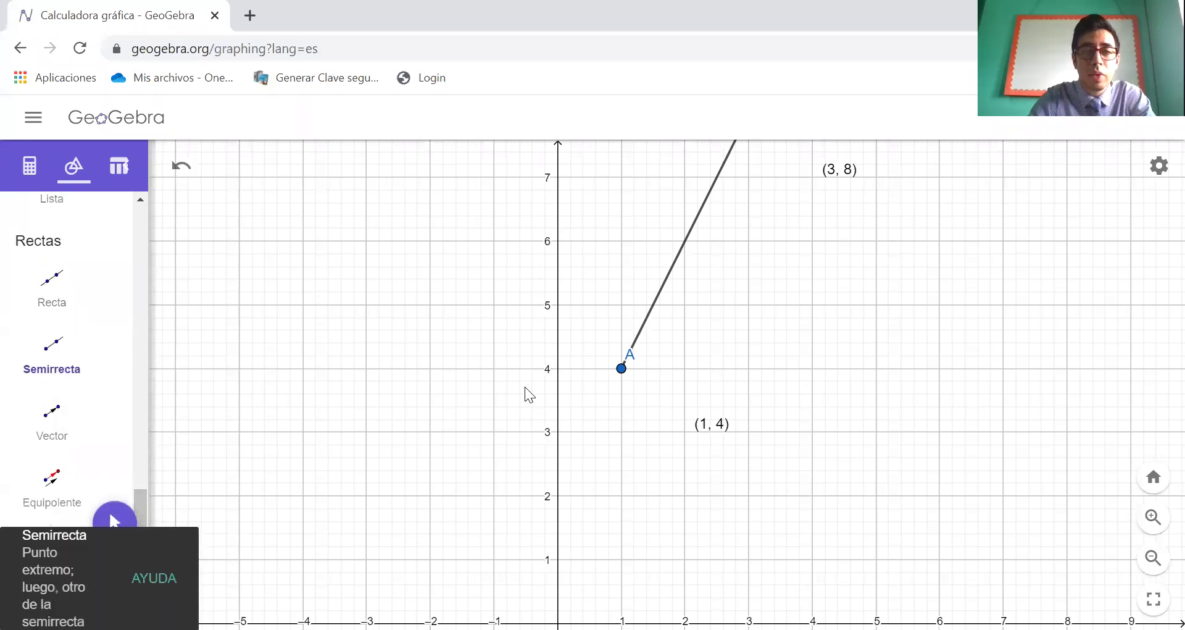
pyautogui.click(623, 369)
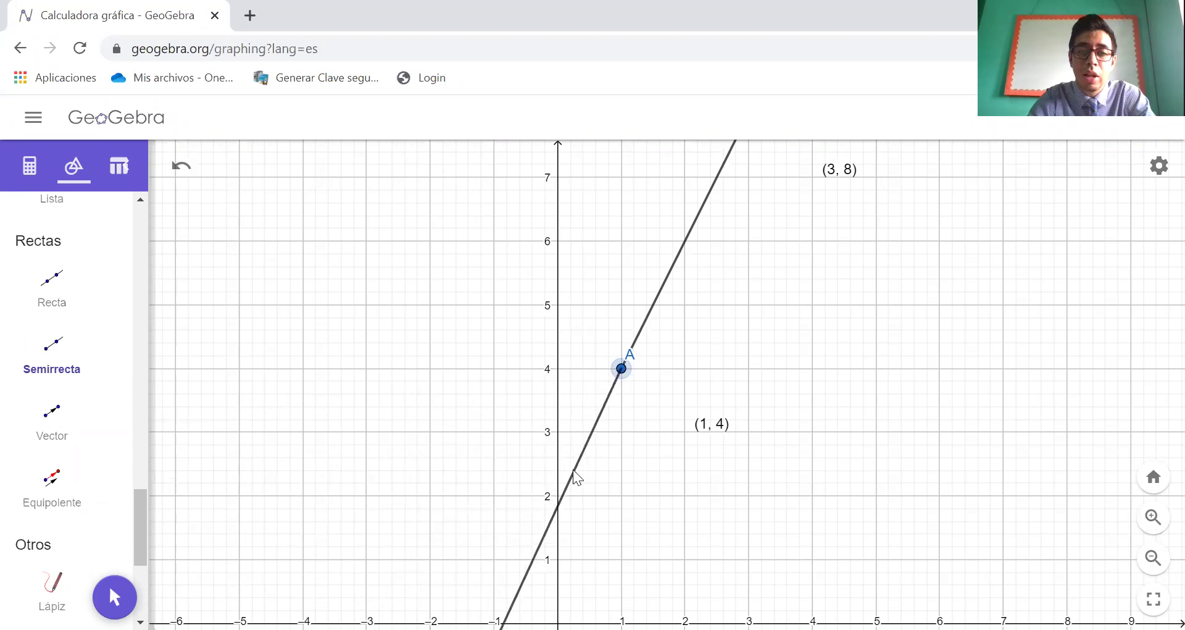
pyautogui.click(560, 496)
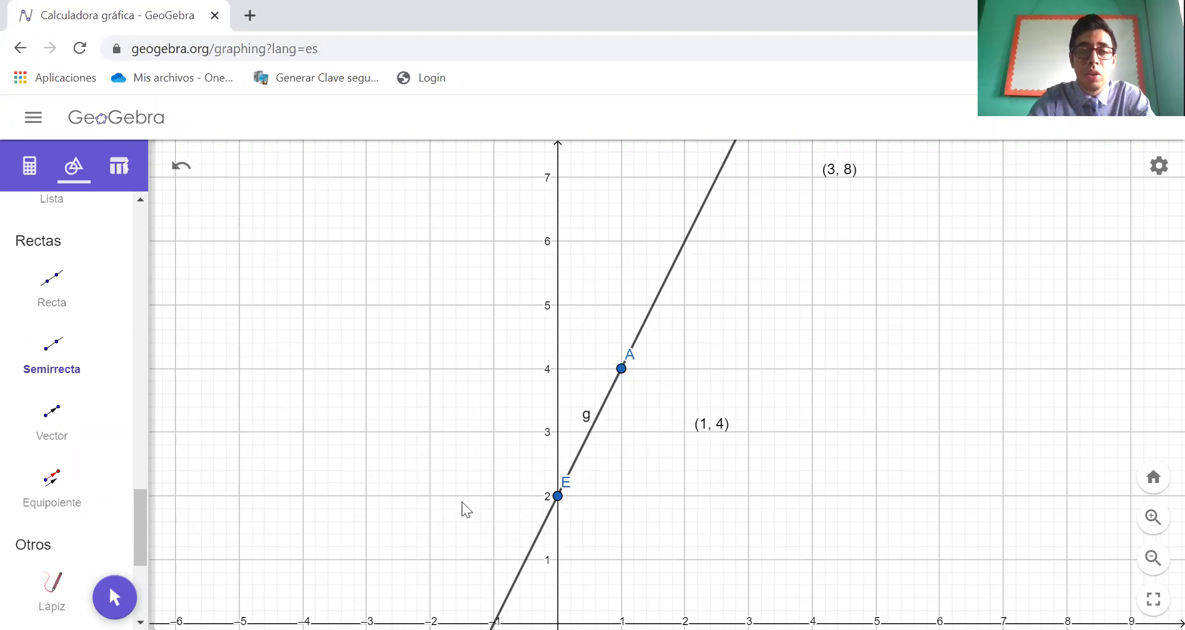
pyautogui.moveTo(143, 537); pyautogui.dragTo(136, 389)
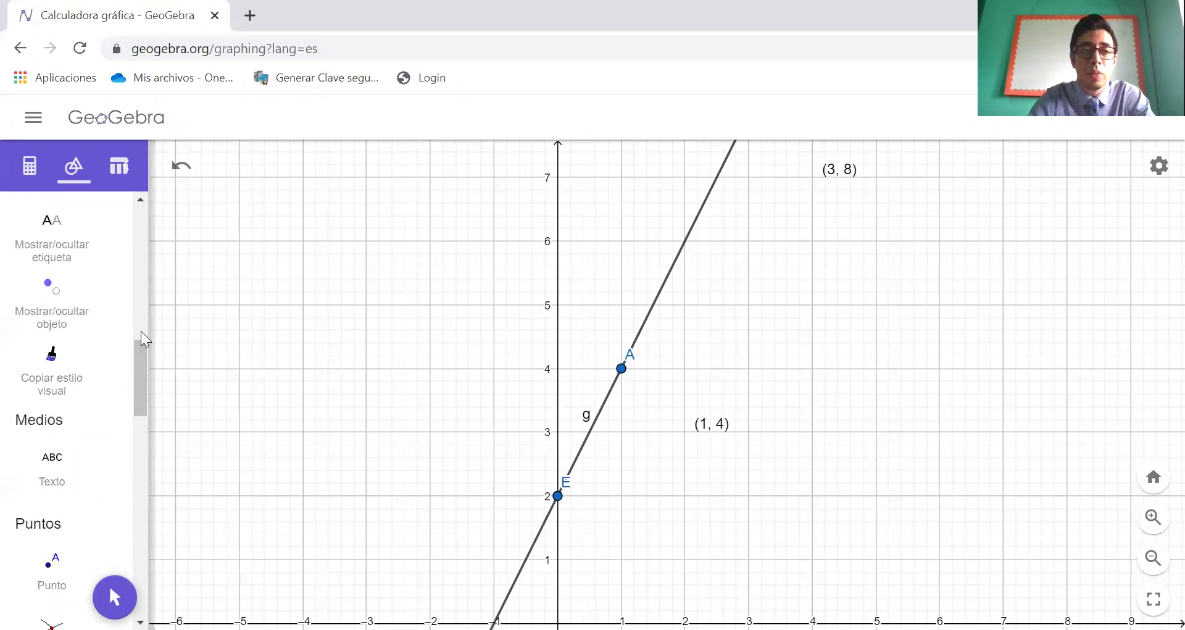
# Delete the ray that starts at point A and passes through point E with the Borrar tool
pyautogui.scroll(-10, 148, 494)
pyautogui.scroll(5, 150, 519)
pyautogui.scroll(5, 120, 357)
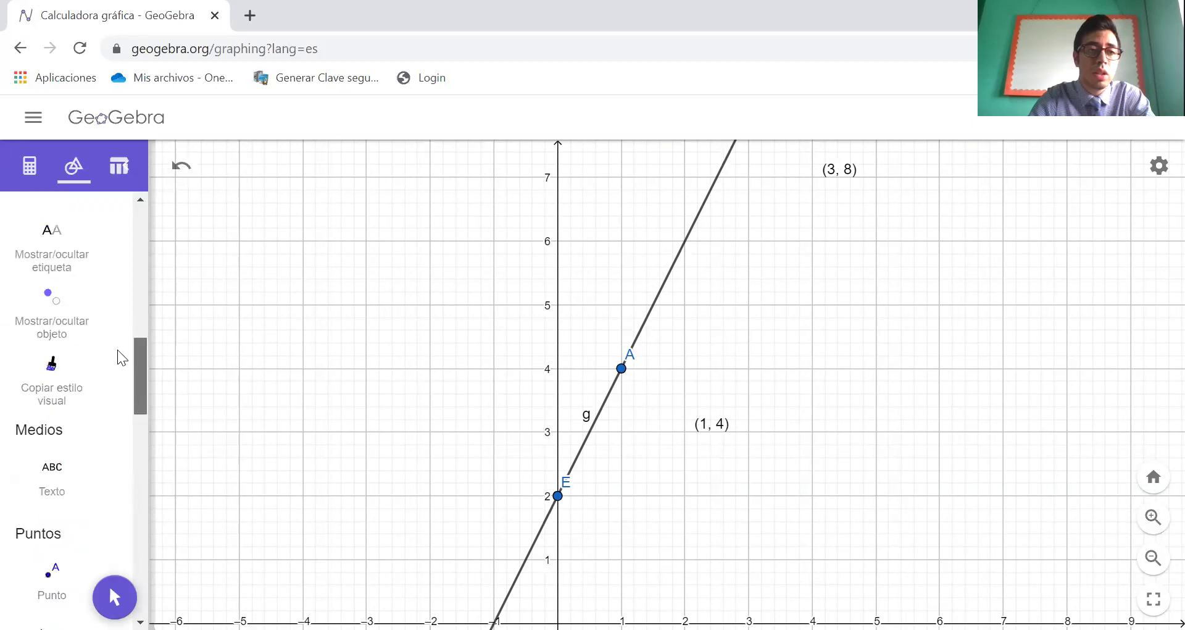
pyautogui.click(52, 281)
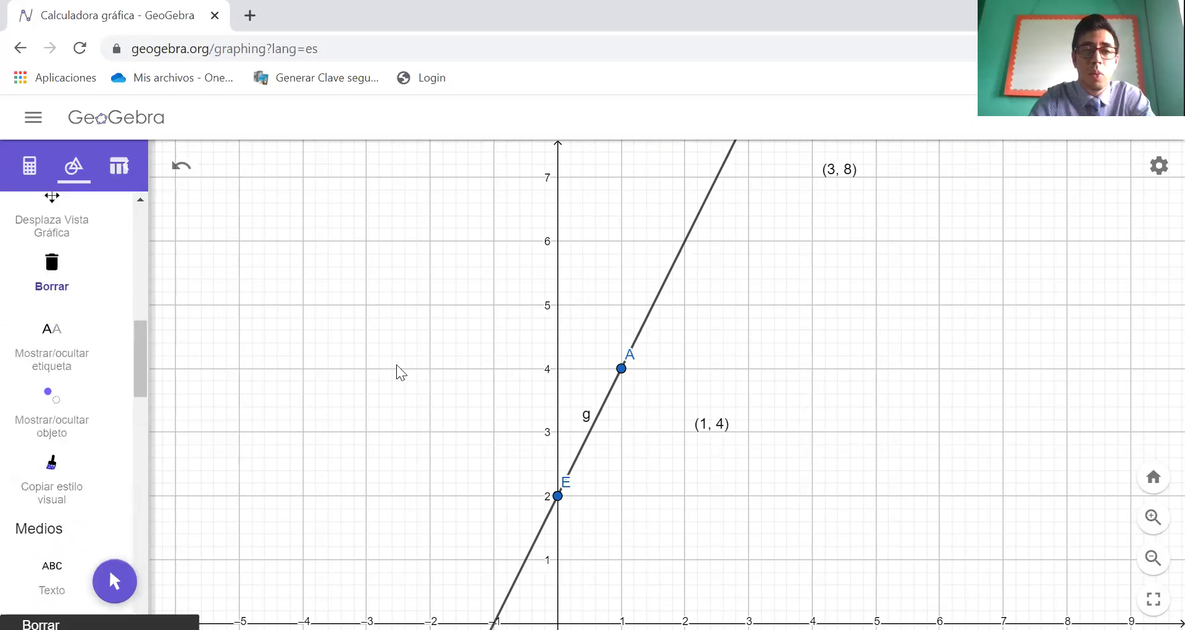
pyautogui.click(524, 561)
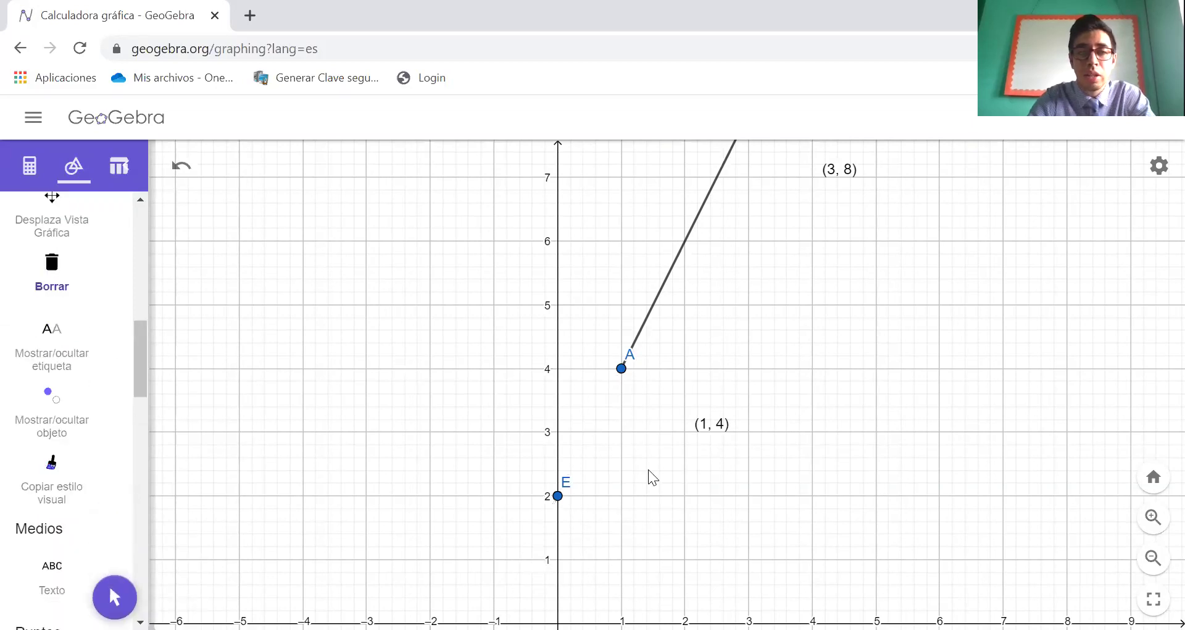
# Draw a ray with the Semirrecta tool from point E on the y-axis through point A, and return to the Mueve tool
pyautogui.moveTo(144, 376); pyautogui.dragTo(147, 541)
pyautogui.click(53, 437)
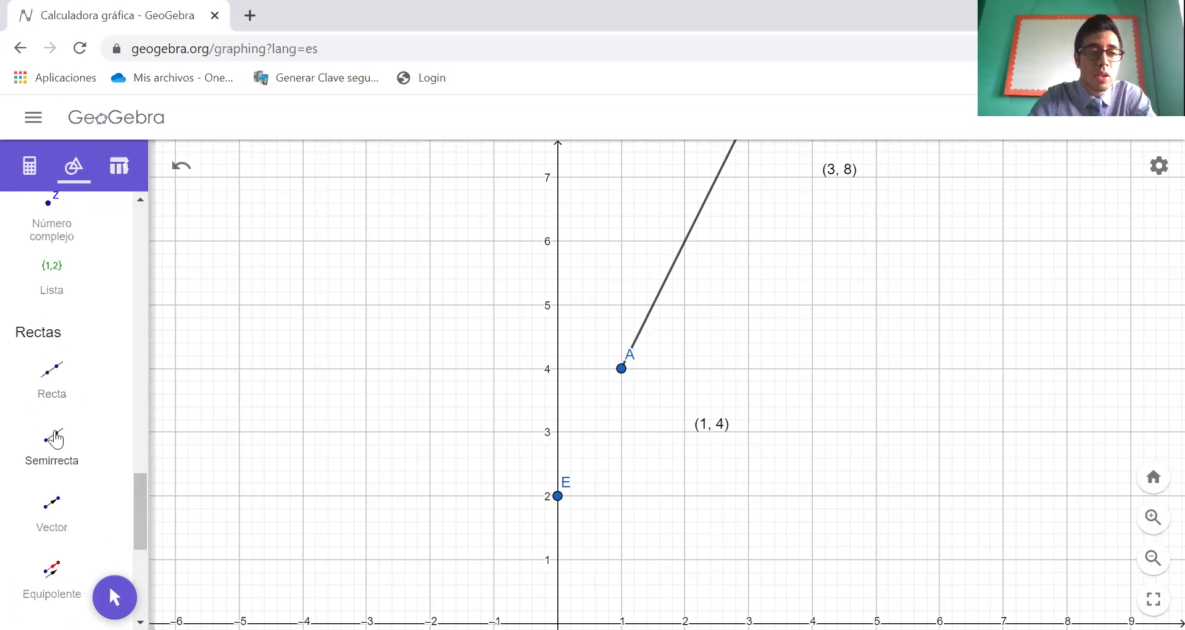
pyautogui.click(558, 495)
pyautogui.click(620, 368)
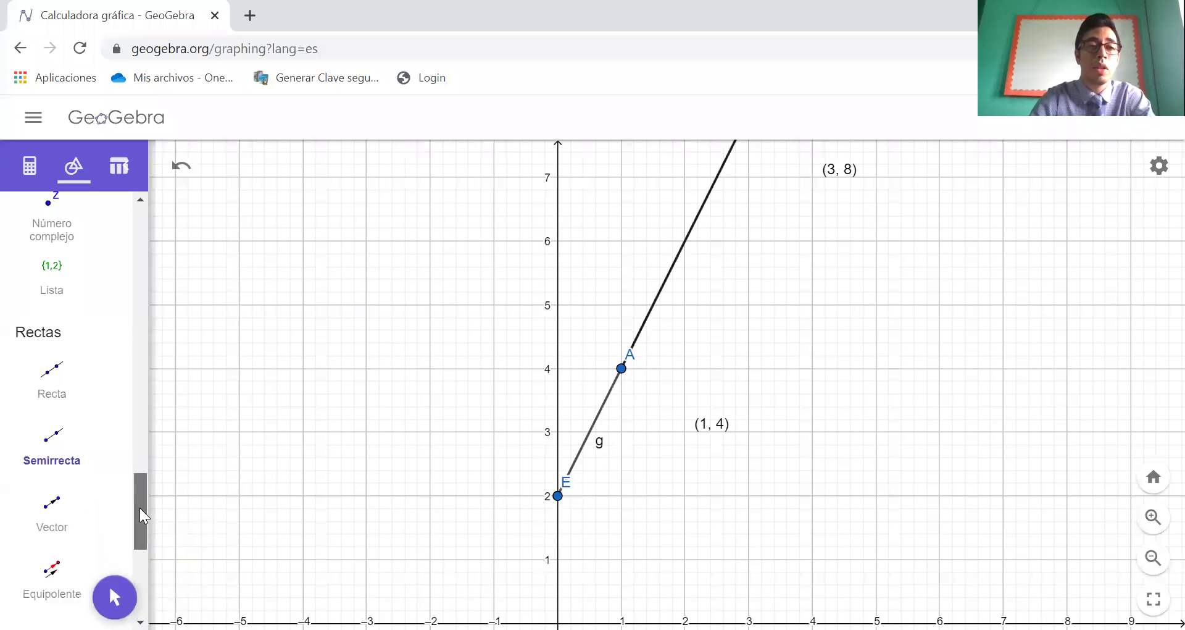
pyautogui.moveTo(140, 495); pyautogui.dragTo(137, 228)
pyautogui.click(51, 276)
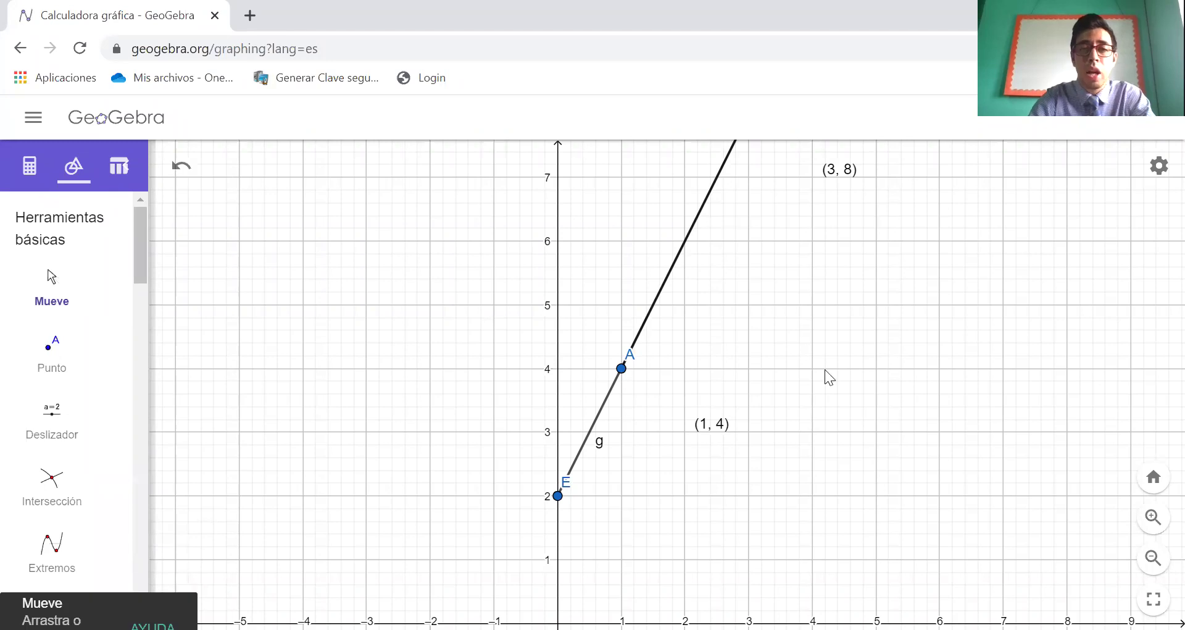
# Add a two-line text reading "y - intercept" and "(0, 2)" to the left of point E
pyautogui.moveTo(862, 452); pyautogui.dragTo(797, 377)
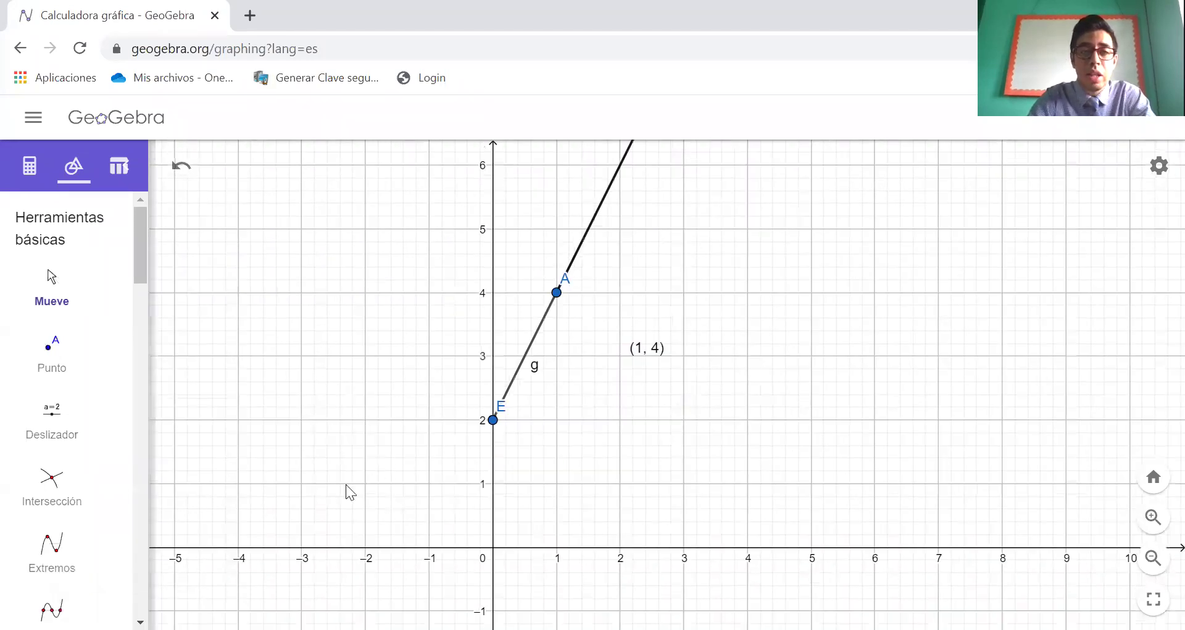
pyautogui.moveTo(490, 516); pyautogui.dragTo(377, 538)
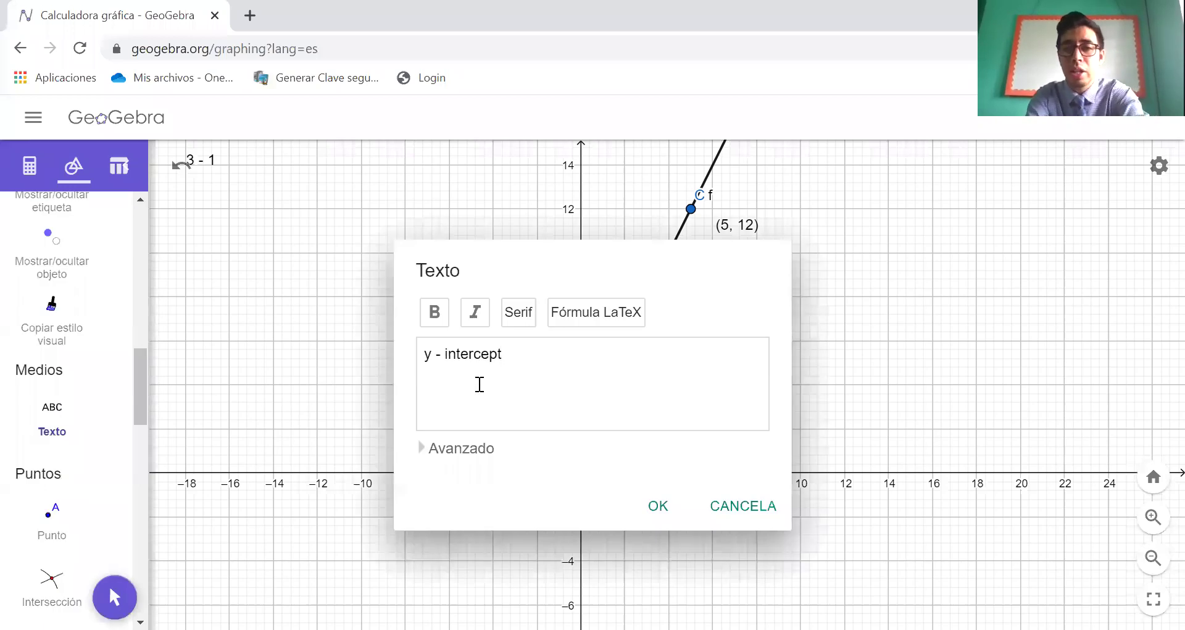
pyautogui.press('Return')
pyautogui.write('()')
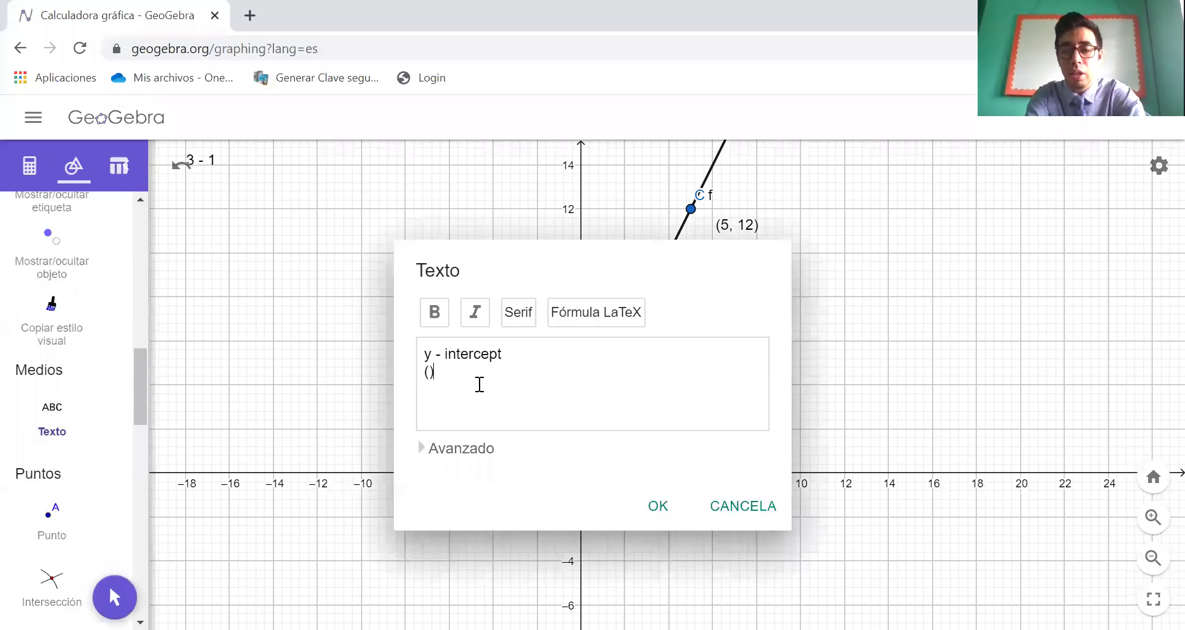
pyautogui.write('0, ')
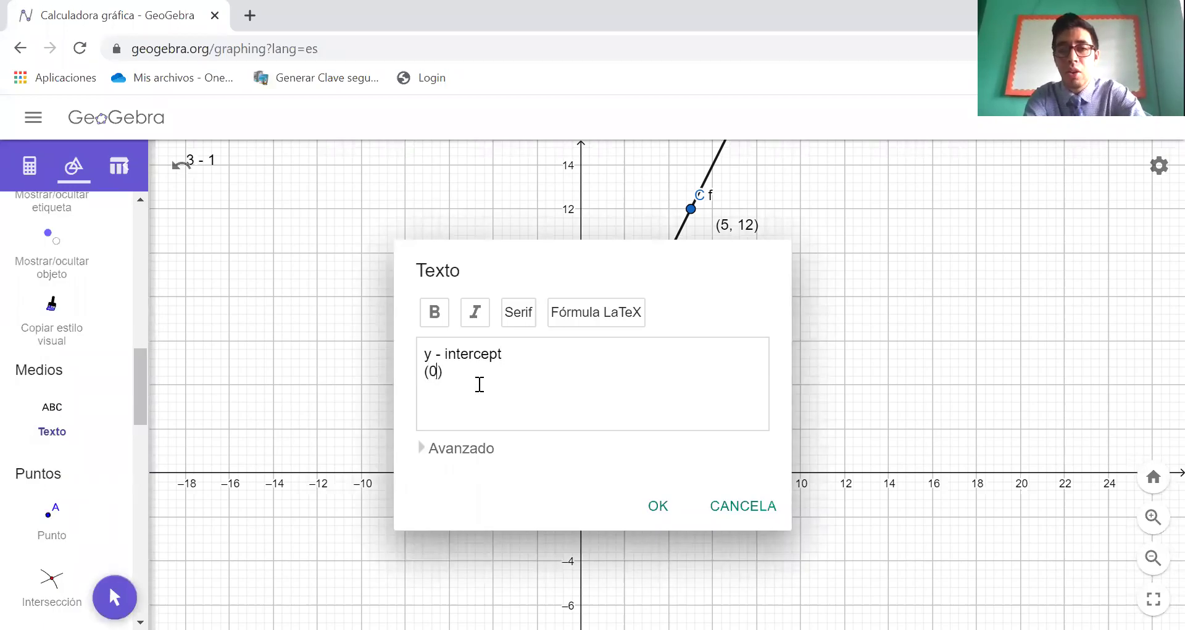
pyautogui.write('2')
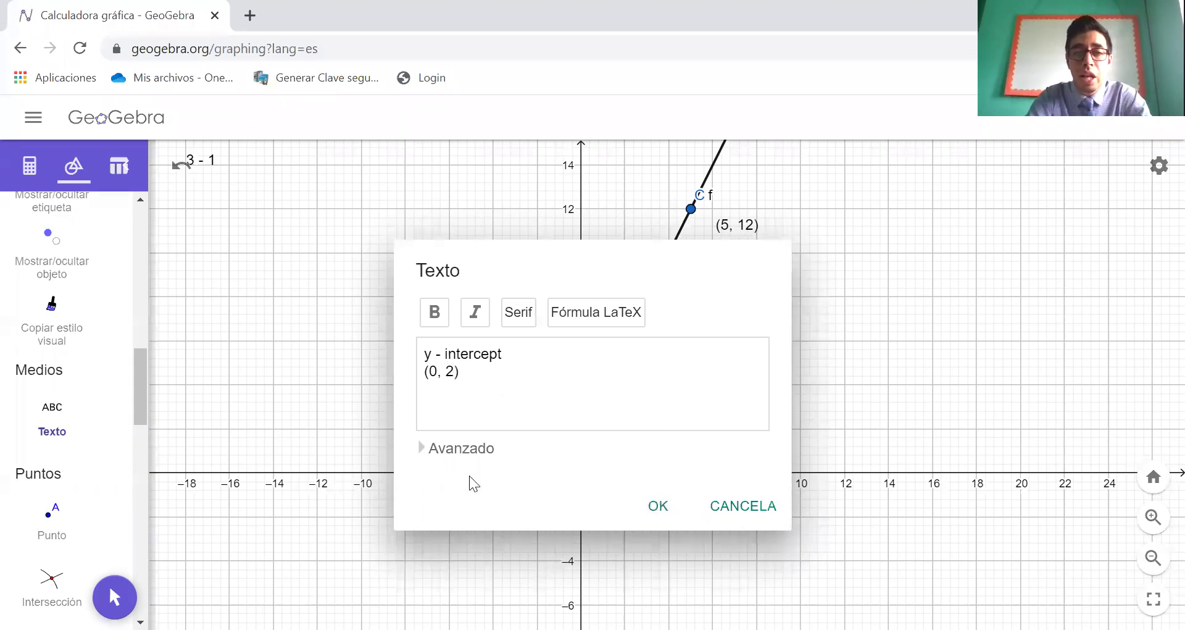
pyautogui.click(451, 420)
pyautogui.doubleClick(471, 416)
pyautogui.click(660, 509)
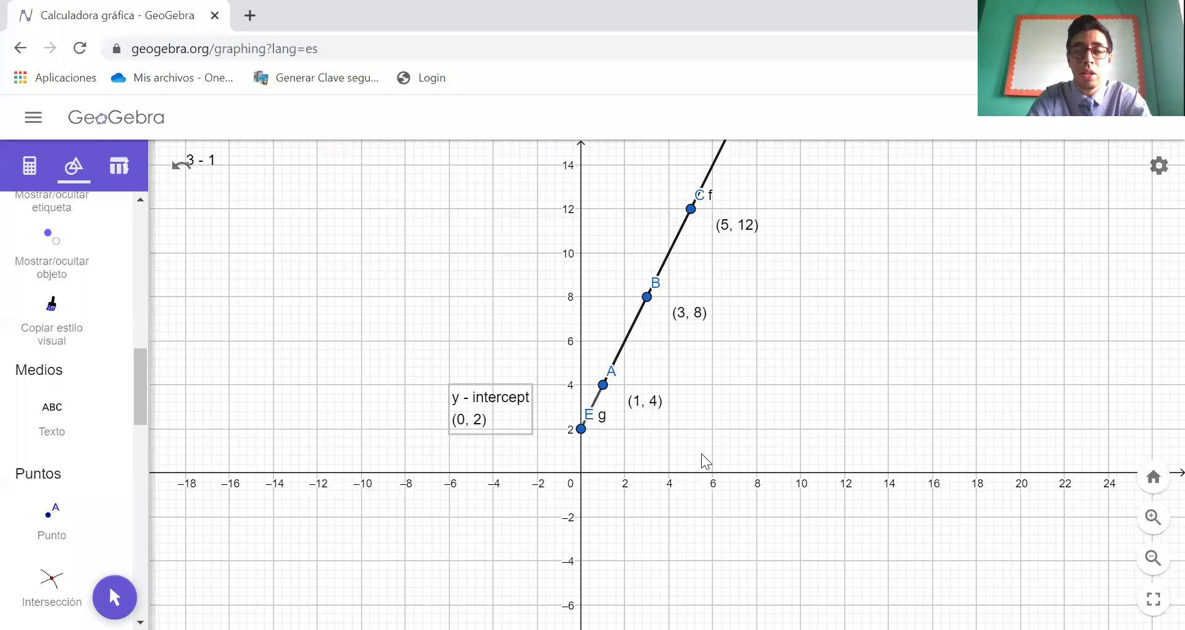
pyautogui.scroll(2, 598, 319)
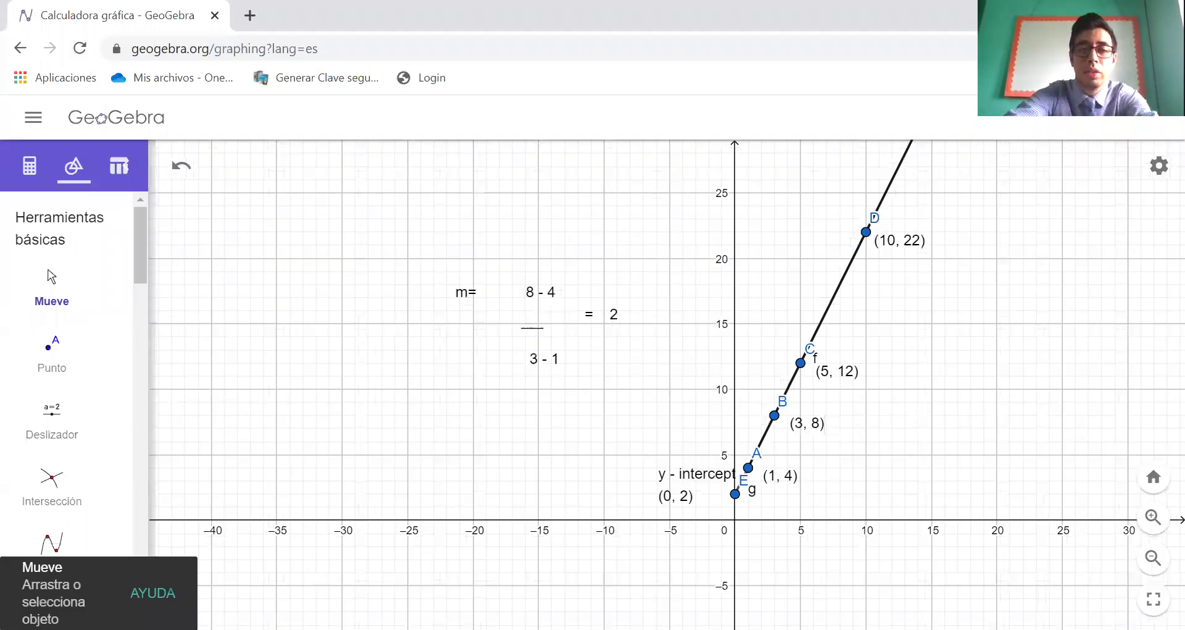
pyautogui.scroll(2, 808, 483)
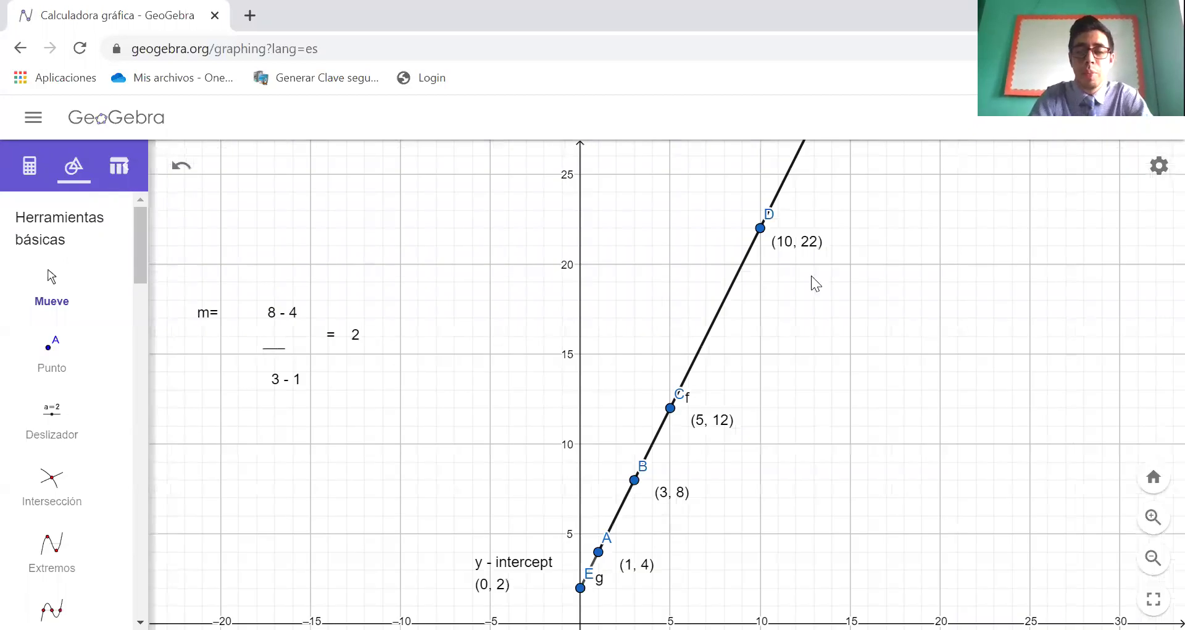
pyautogui.moveTo(558, 323); pyautogui.dragTo(597, 323)
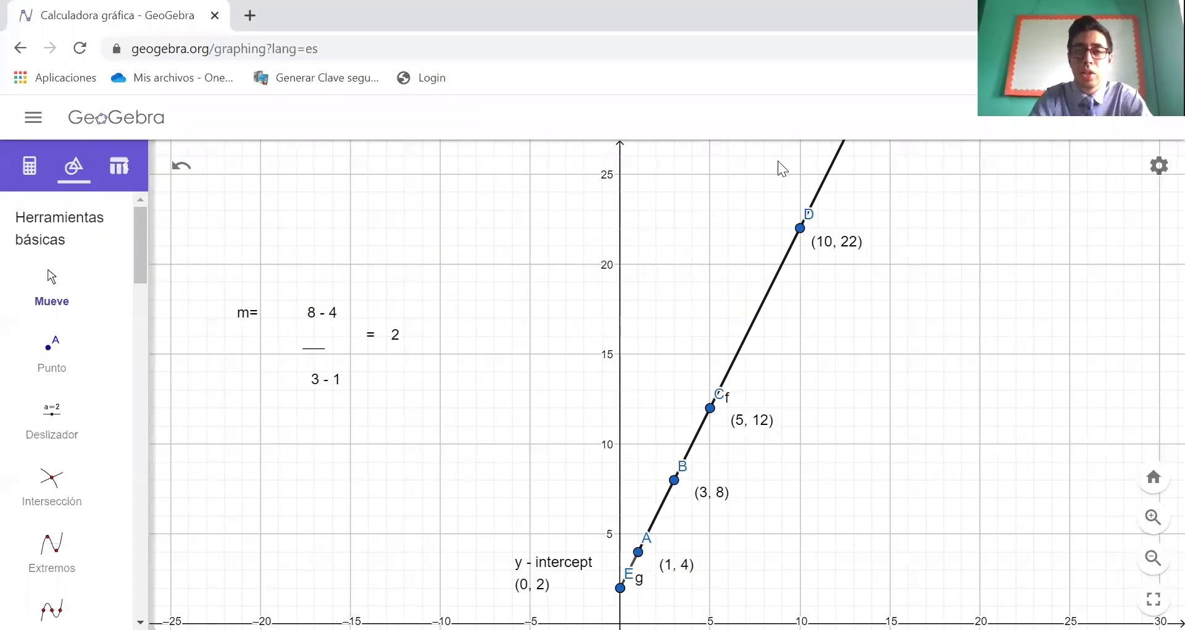